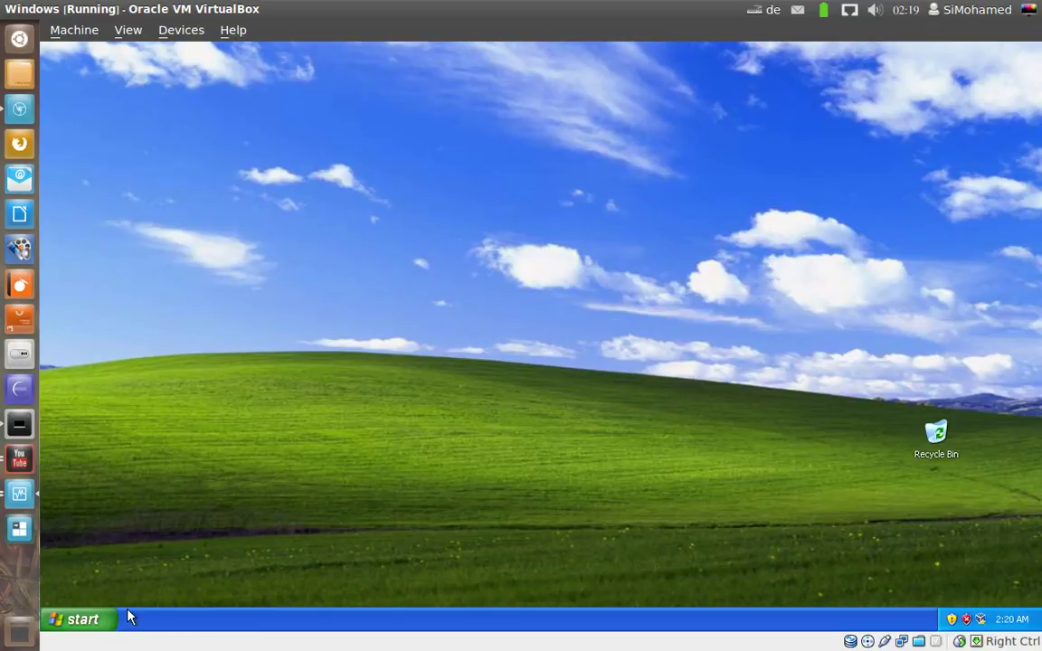
# - Open My Computer in the Windows XP guest, restore it to a smaller window and reposition it on the desktop
pyautogui.click(90, 621)
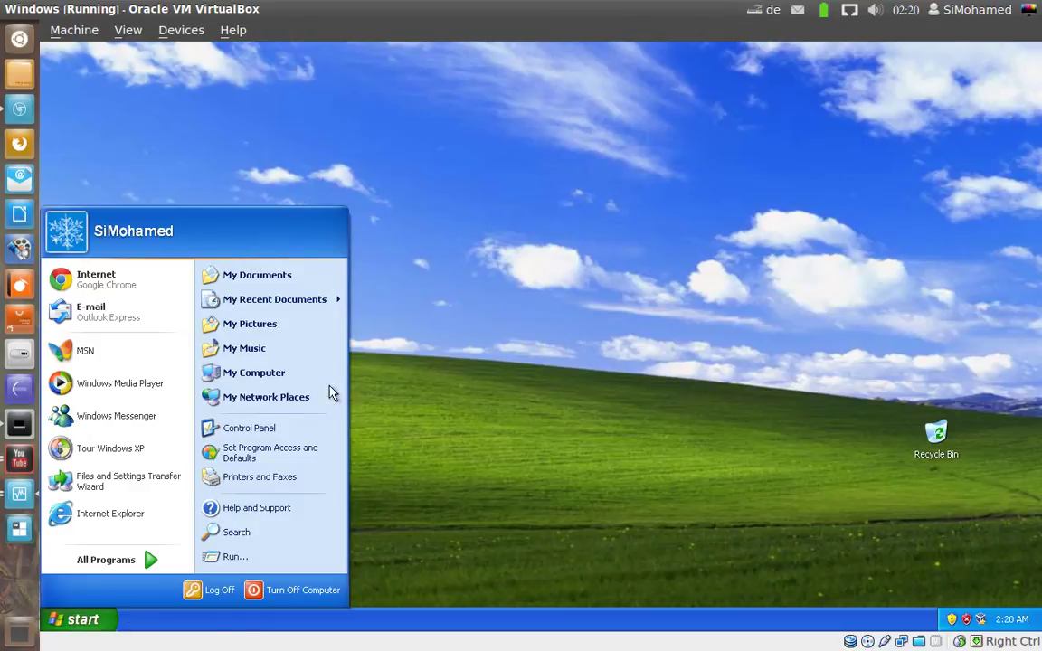
pyautogui.click(298, 372)
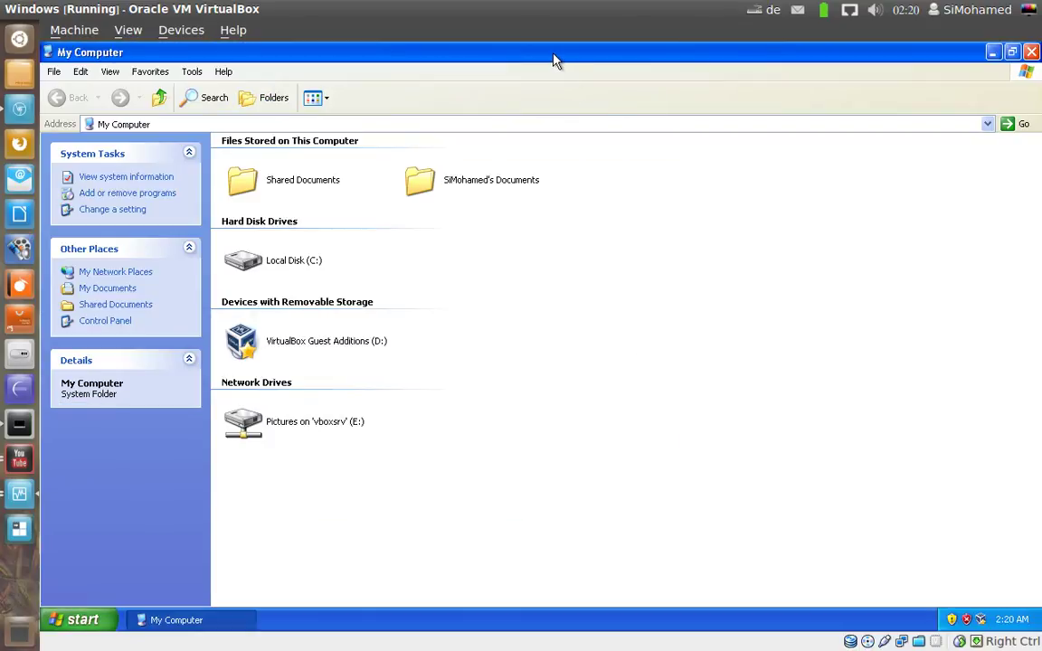
pyautogui.doubleClick(555, 60)
pyautogui.moveTo(472, 93); pyautogui.dragTo(715, 112)
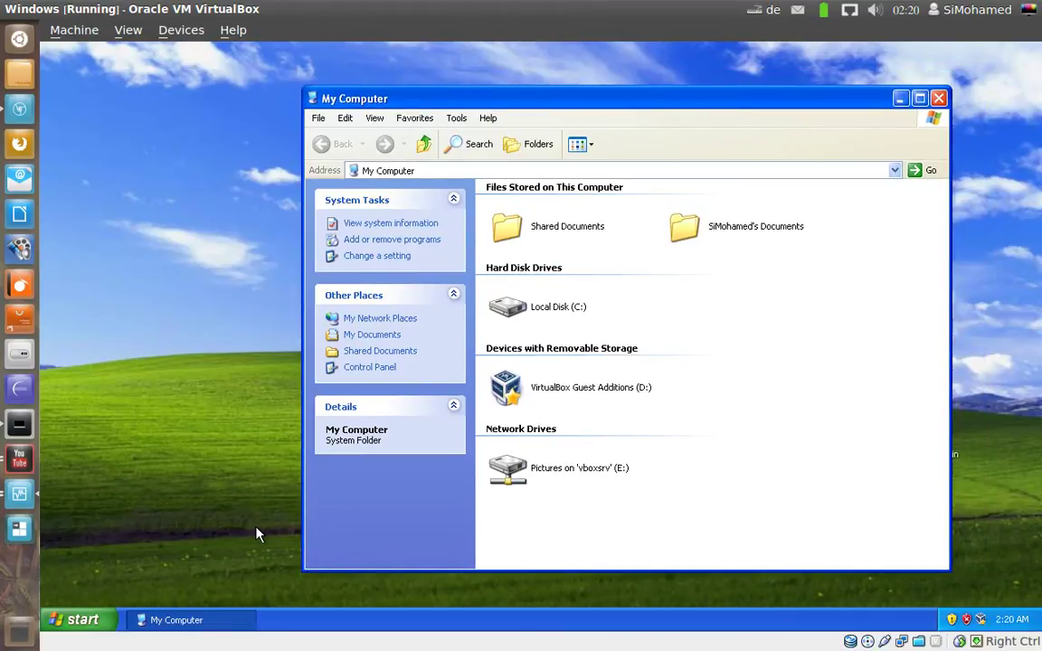
pyautogui.moveTo(528, 97); pyautogui.dragTo(503, 103)
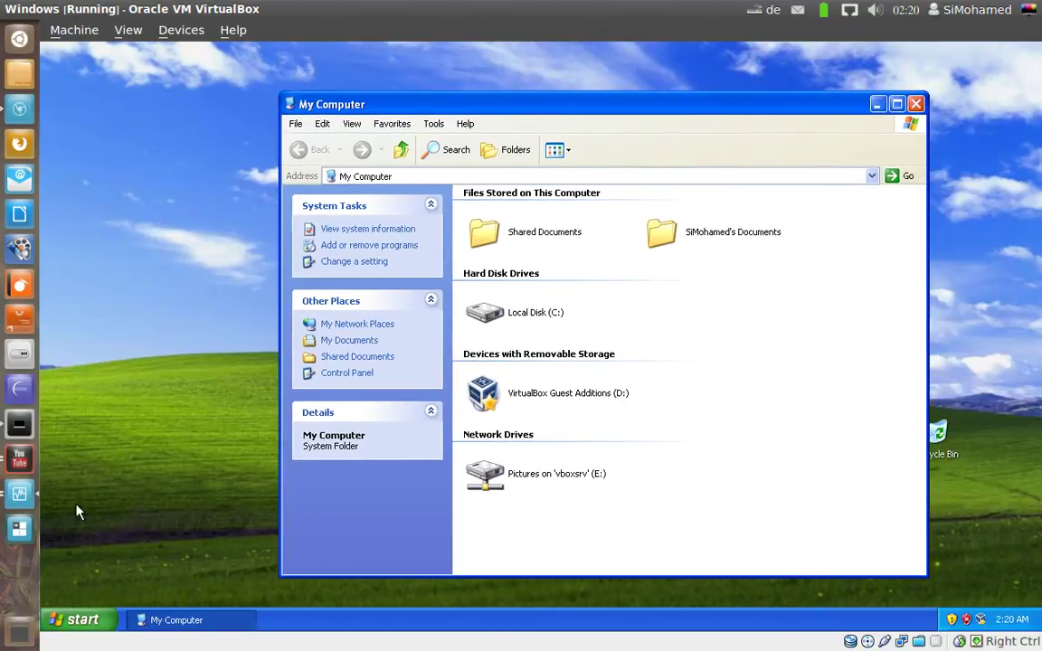
pyautogui.click(178, 621)
pyautogui.click(178, 620)
pyautogui.moveTo(627, 98); pyautogui.dragTo(590, 94)
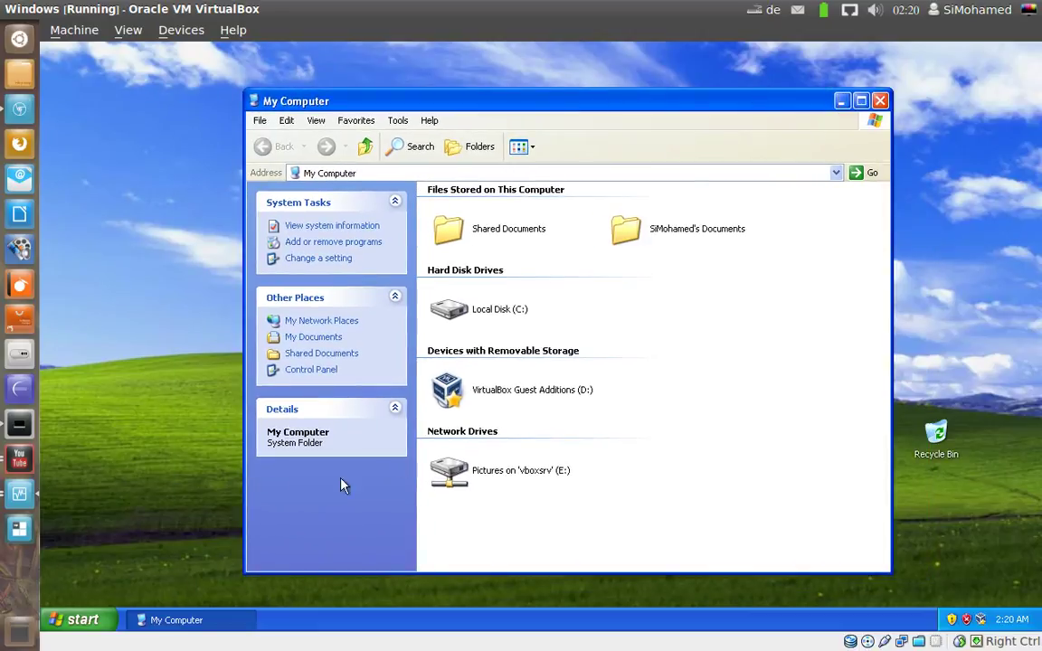
# - Launch Google Chrome in the Windows XP guest and minimize both the Chrome and My Computer windows
pyautogui.click(77, 619)
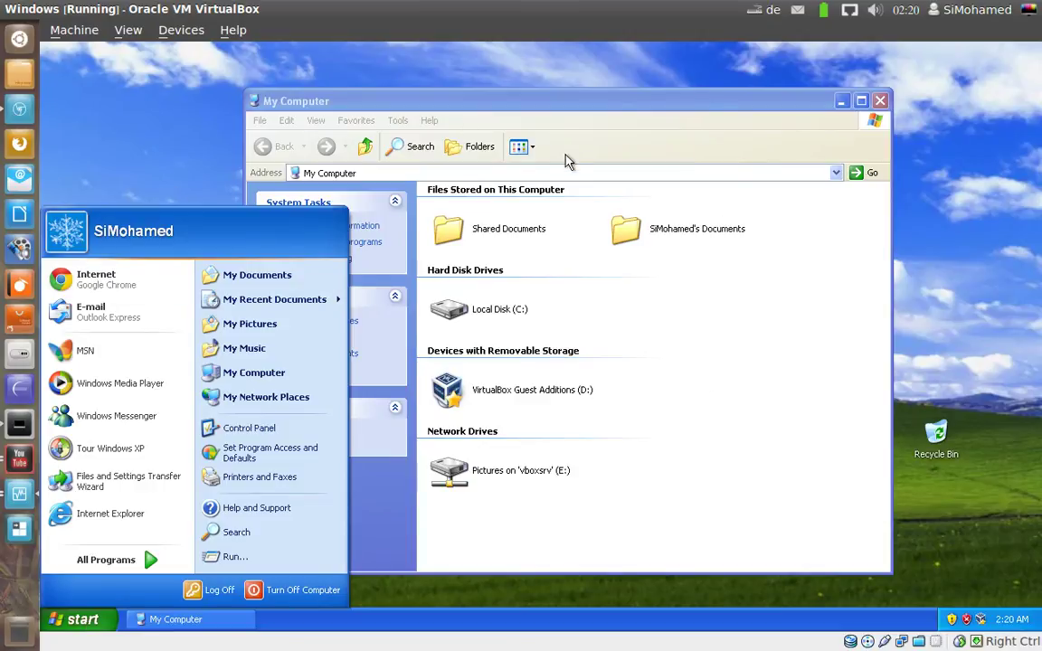
pyautogui.click(122, 282)
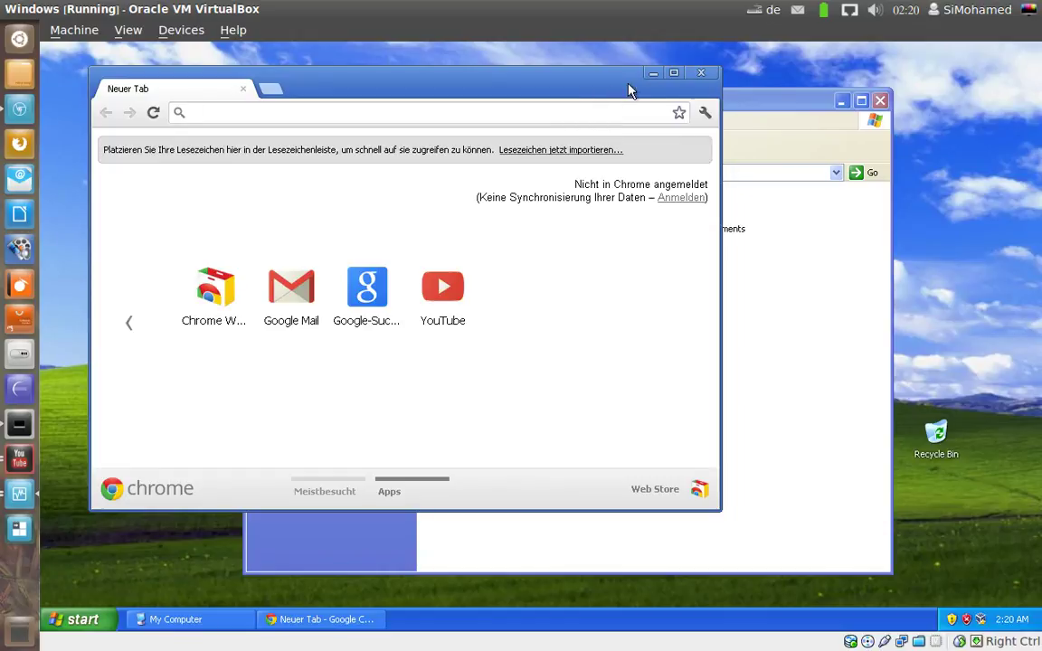
pyautogui.click(653, 73)
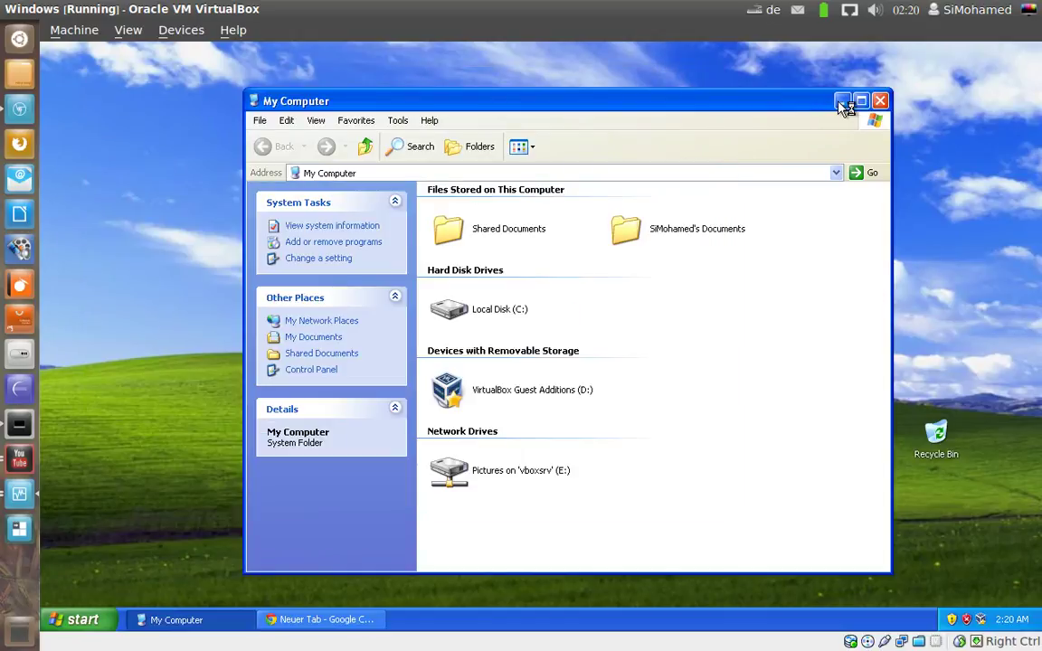
pyautogui.click(843, 101)
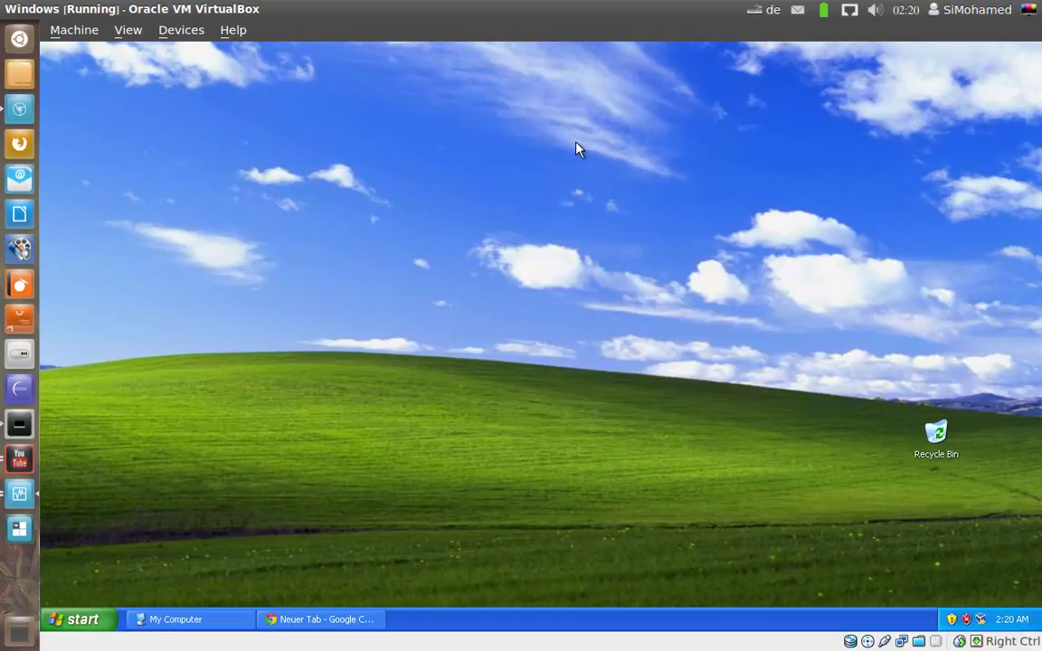
# - Switch the running virtual machine to Seamless mode and accept the mode change
pyautogui.click(127, 33)
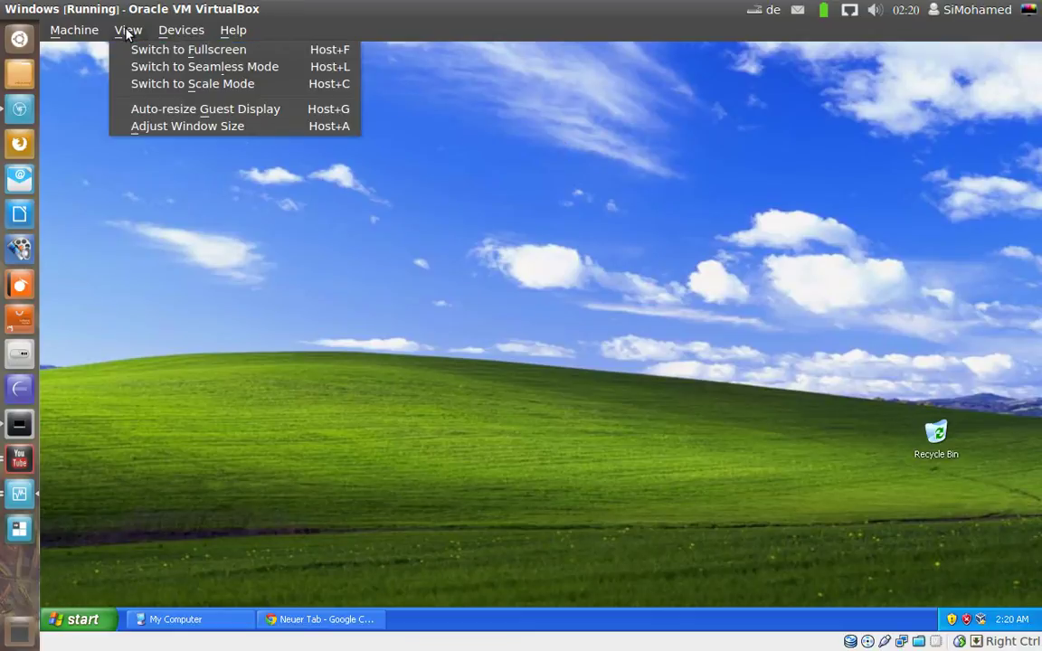
pyautogui.click(342, 69)
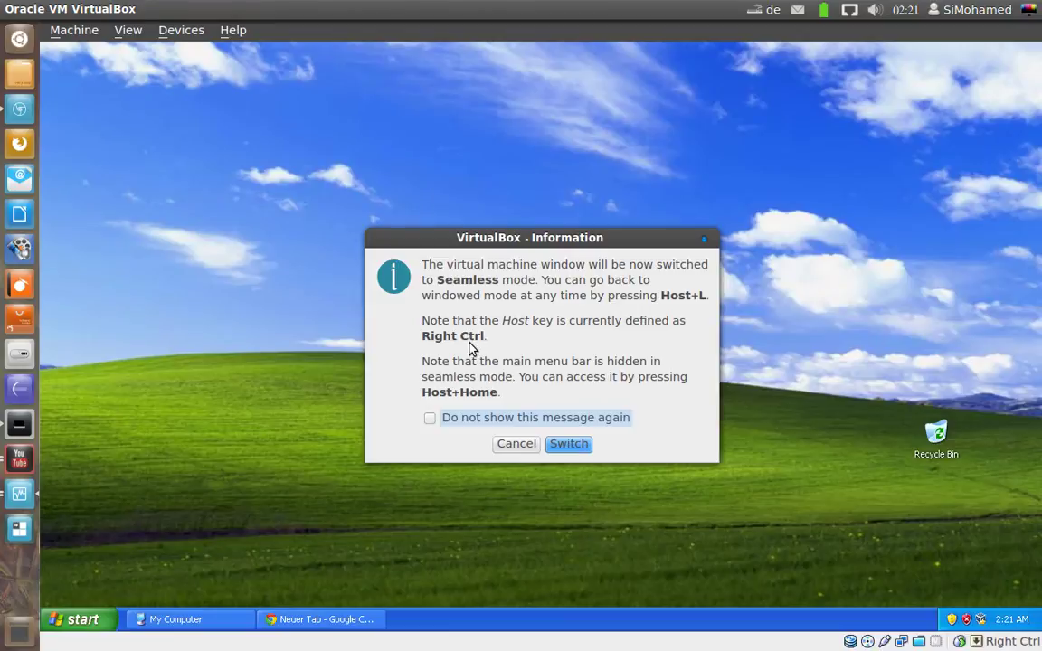
pyautogui.click(570, 444)
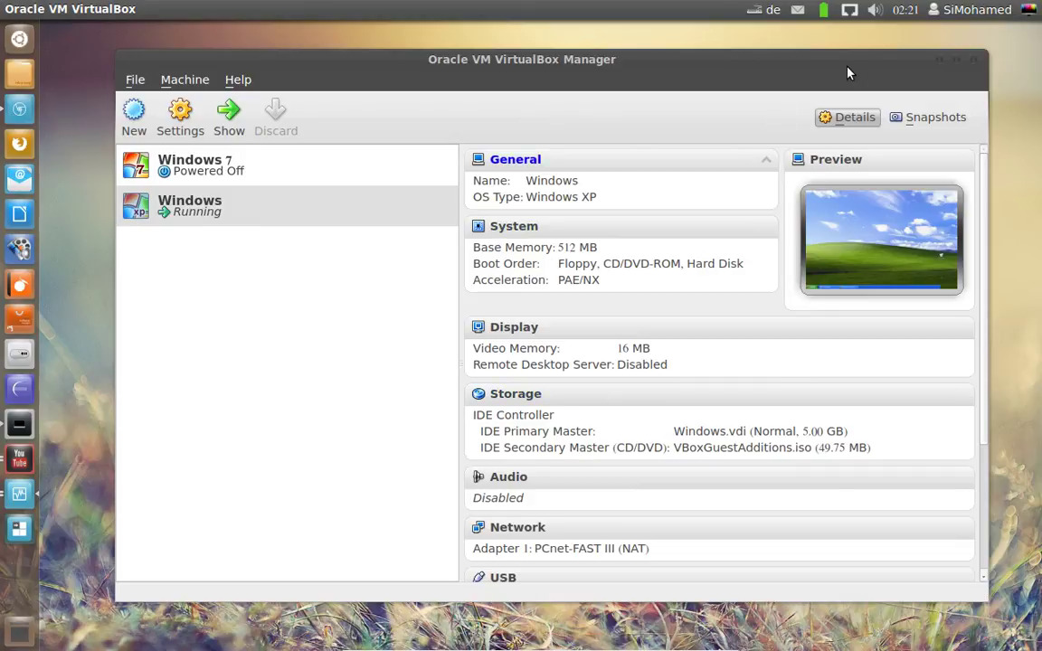
# - Minimize the VirtualBox Manager and bring the guest's Chrome window up on the host desktop
pyautogui.click(952, 61)
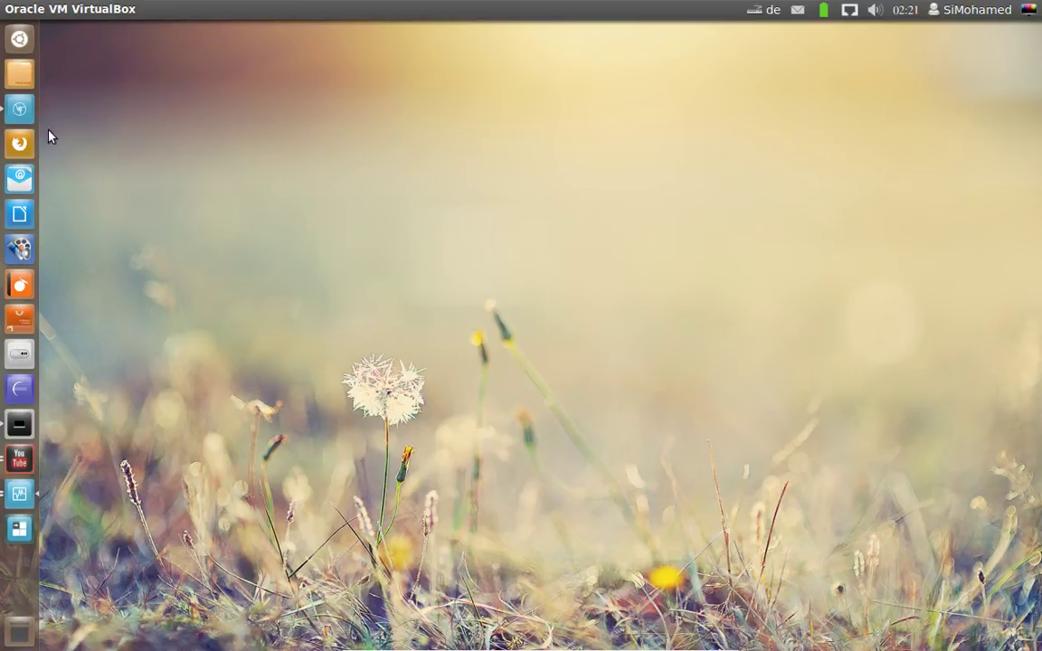
pyautogui.click(19, 109)
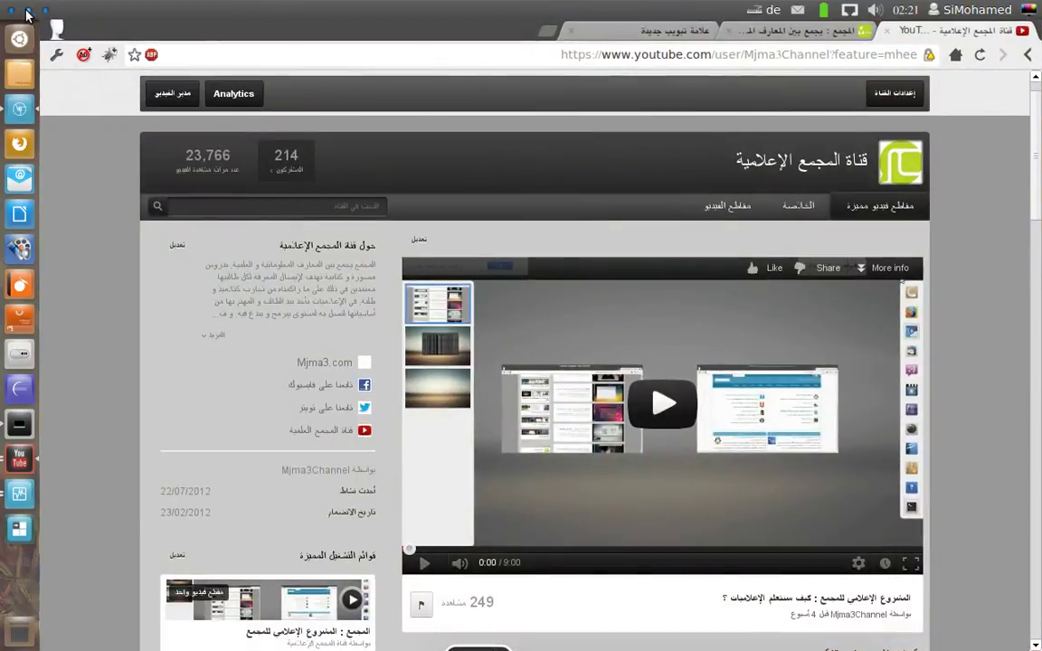
pyautogui.click(19, 110)
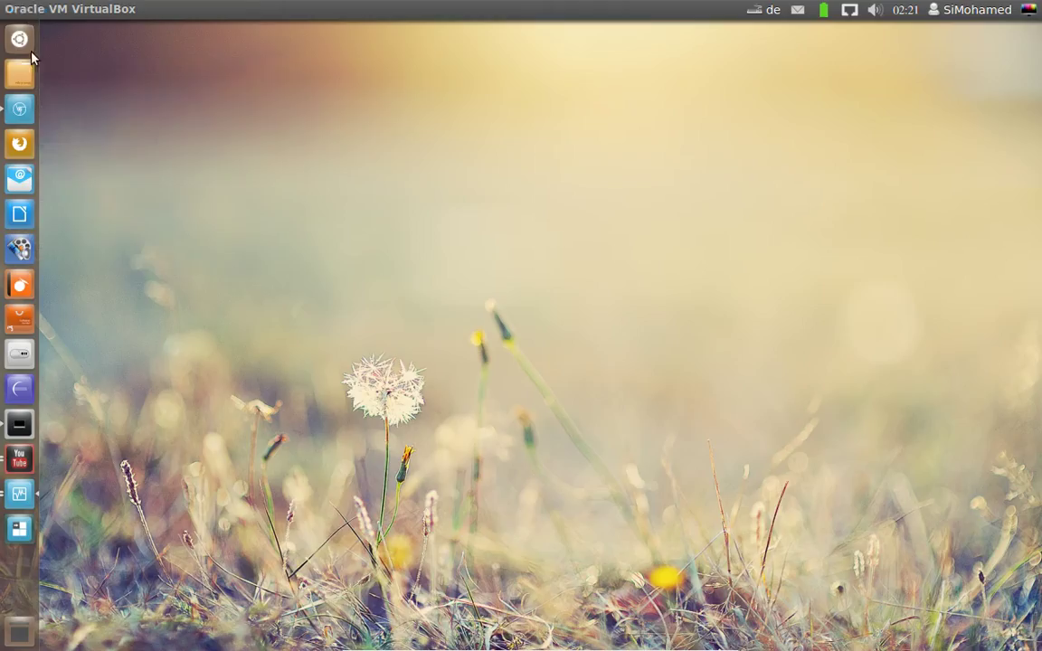
pyautogui.rightClick(15, 495)
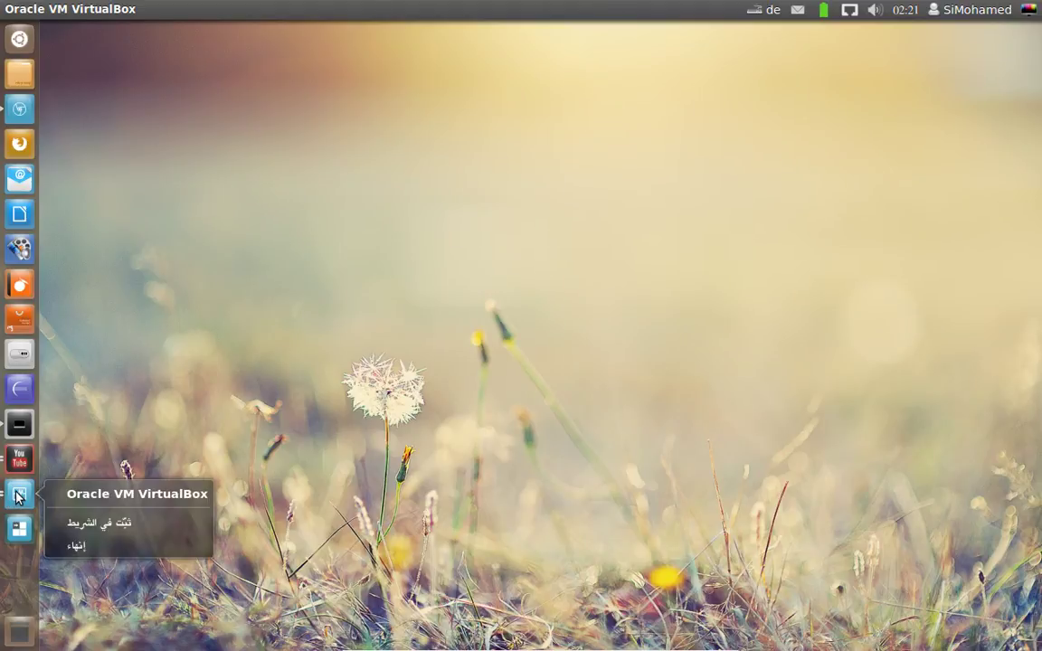
pyautogui.click(69, 494)
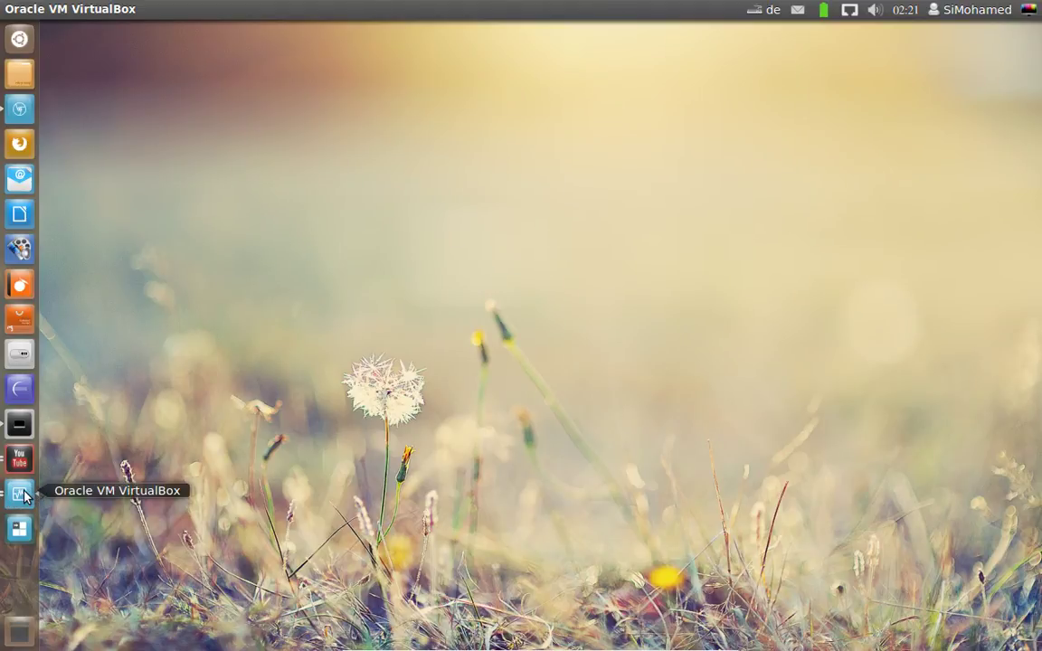
pyautogui.hotkey('alt', 'Tab')
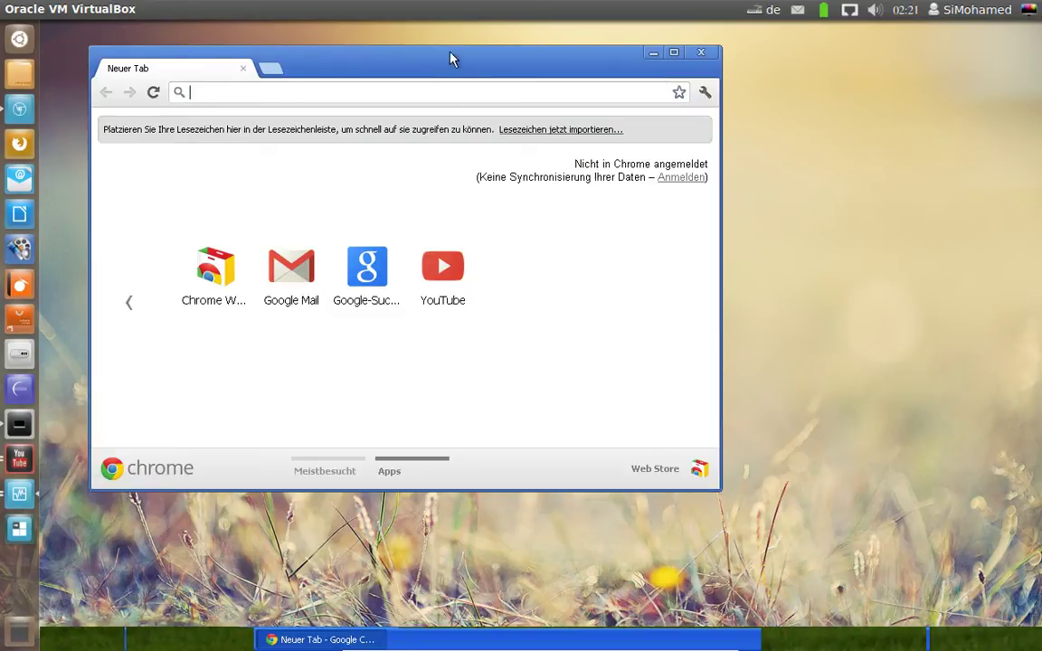
# - Move the guest's Chrome window around, then swap it for the My Computer window on the host desktop
pyautogui.moveTo(450, 58); pyautogui.dragTo(541, 80)
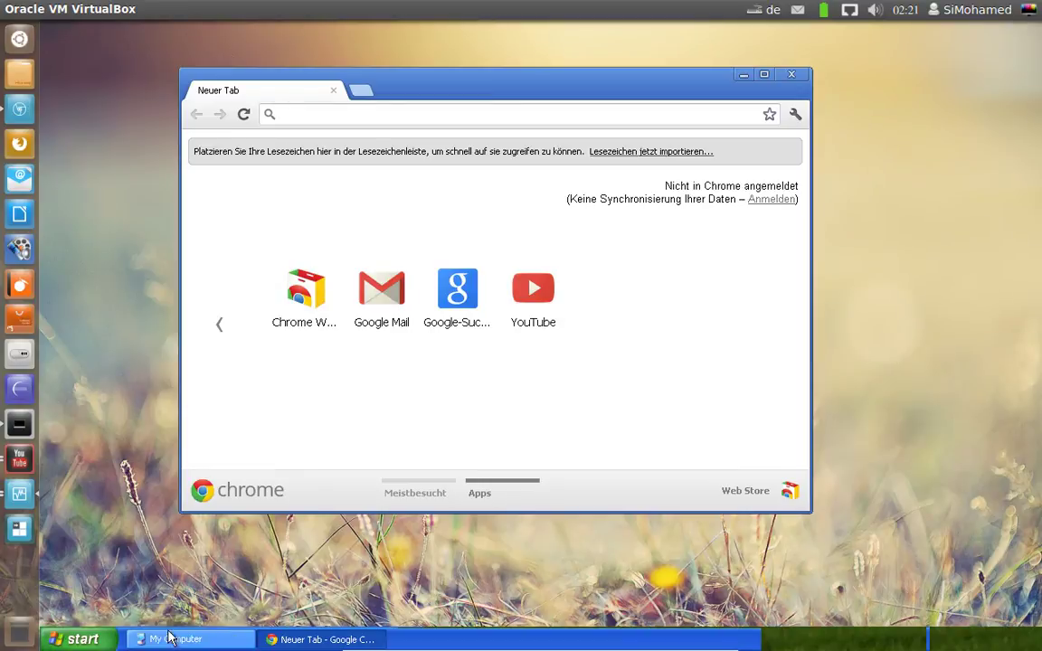
pyautogui.moveTo(530, 71); pyautogui.dragTo(555, 93)
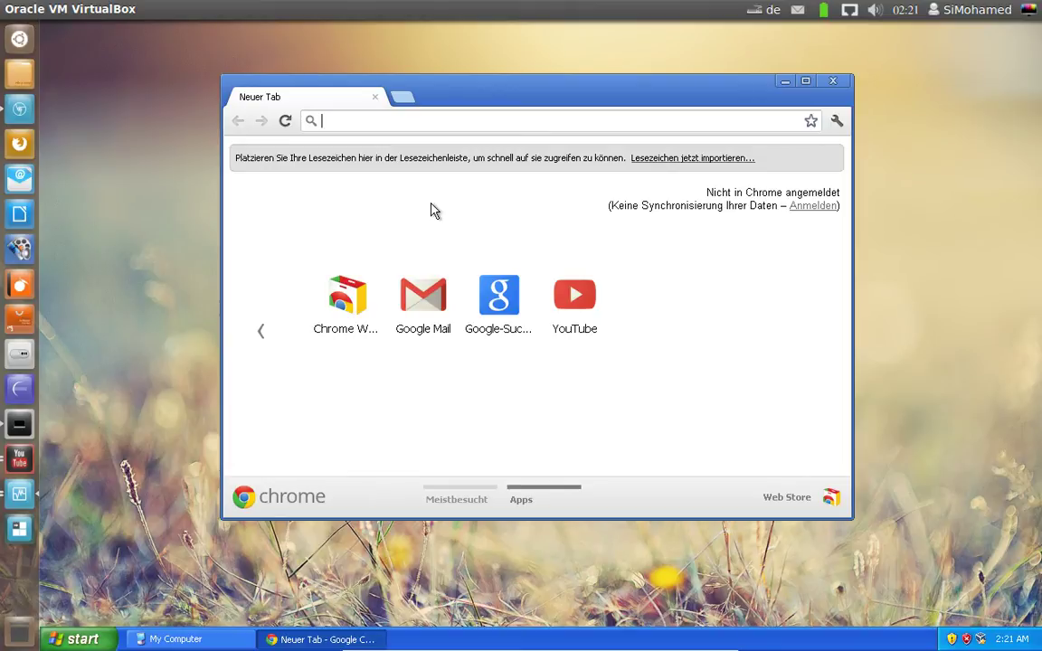
pyautogui.click(318, 638)
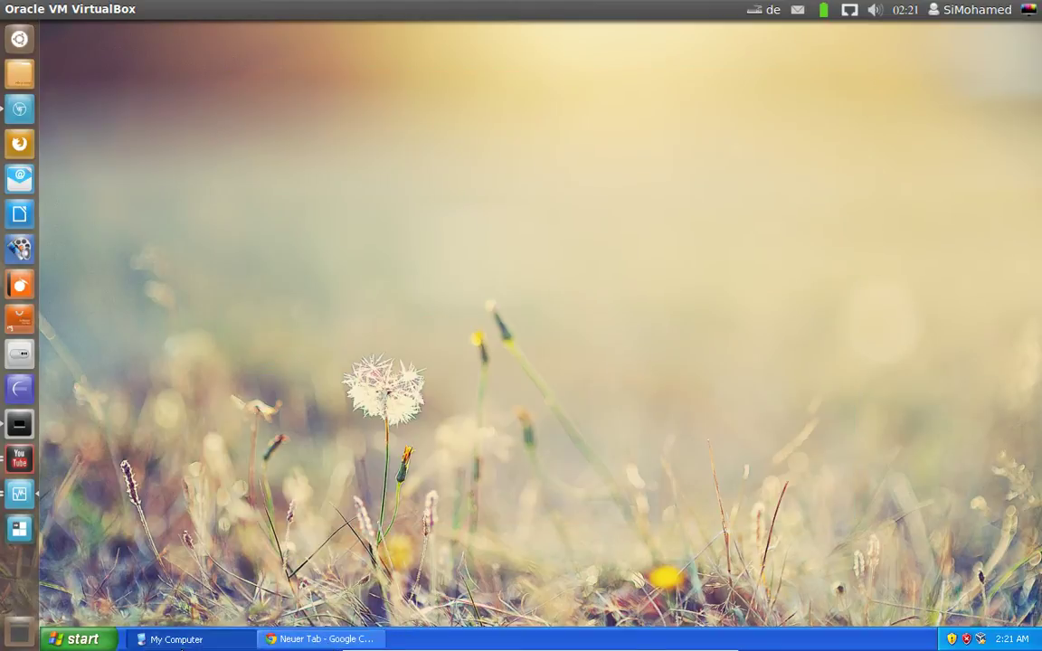
pyautogui.click(186, 636)
pyautogui.moveTo(464, 82); pyautogui.dragTo(614, 102)
# - Show the host's Chromium browser and place the guest's My Computer window over its YouTube page
pyautogui.click(20, 108)
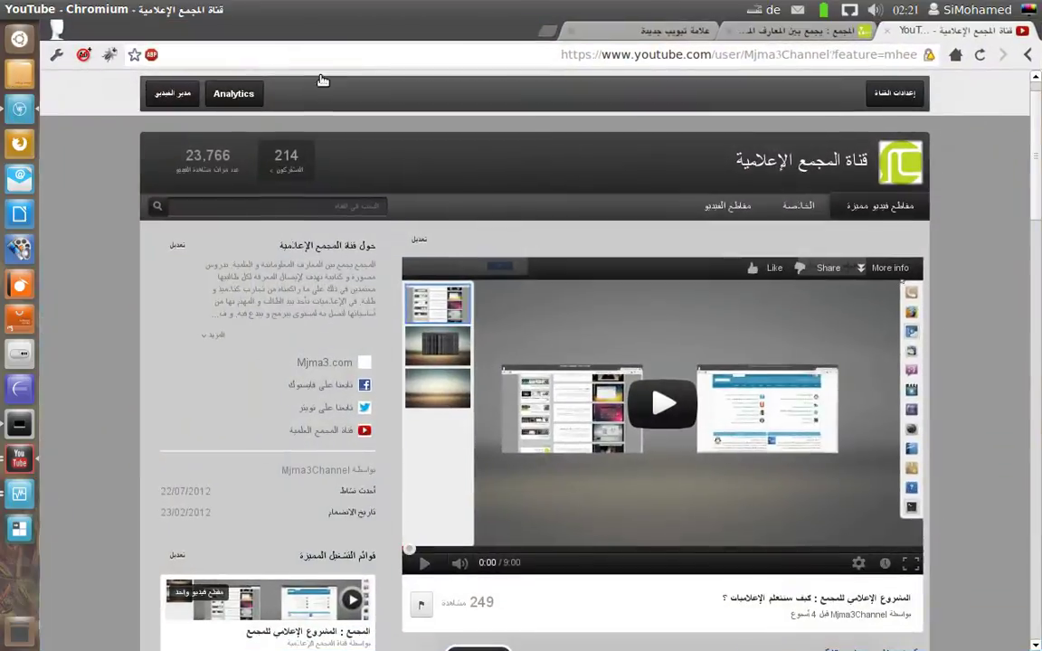
pyautogui.click(20, 493)
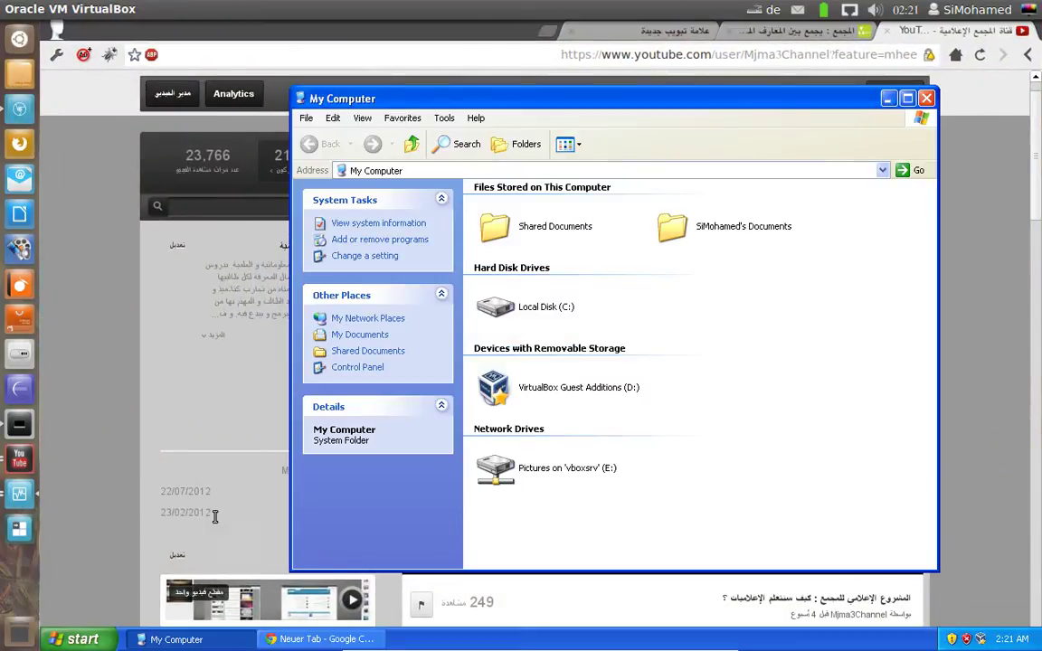
pyautogui.moveTo(584, 99); pyautogui.dragTo(653, 134)
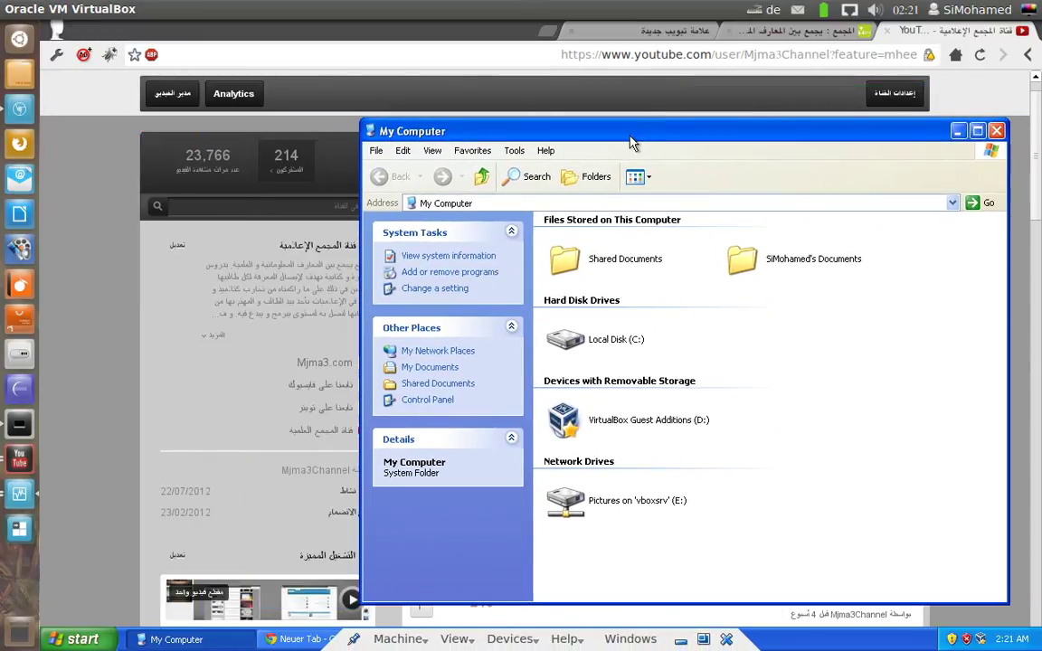
pyautogui.scroll(1, 79, 331)
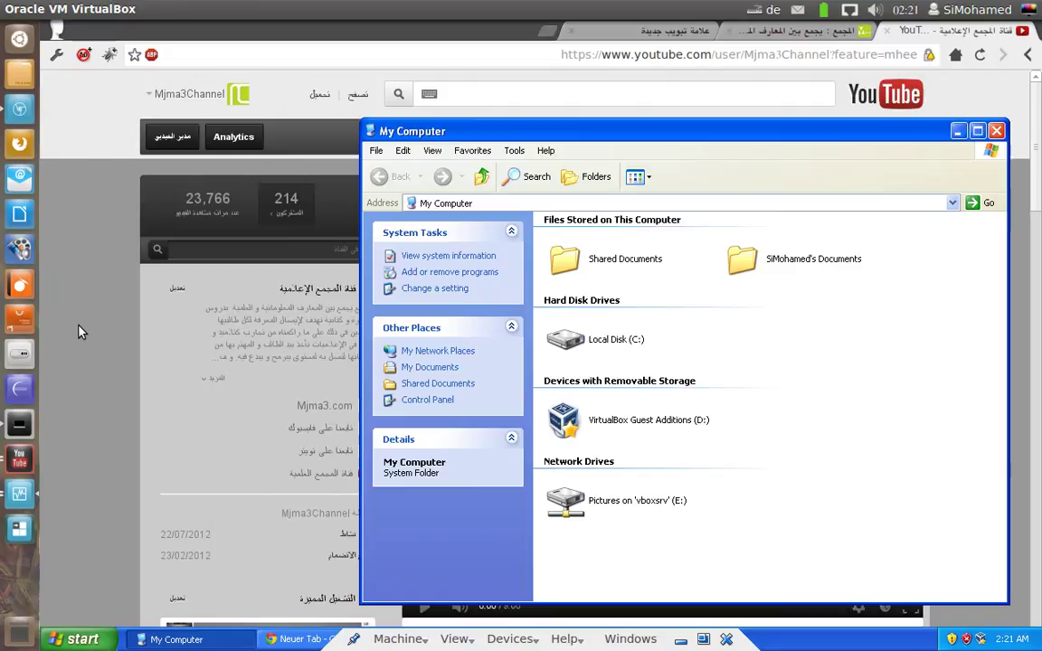
# - Open the host's home folder and place the guest's My Computer window over it
pyautogui.click(20, 76)
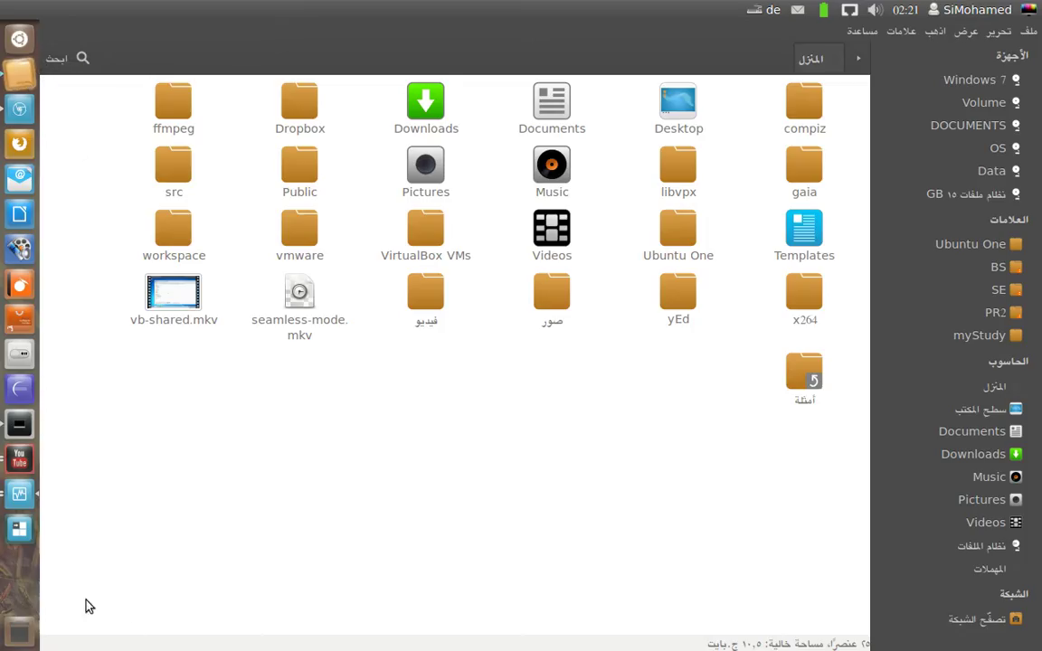
pyautogui.click(19, 493)
pyautogui.moveTo(666, 142)
pyautogui.mouseDown()
pyautogui.moveTo(685, 133)
pyautogui.moveTo(606, 106)
pyautogui.moveTo(674, 125)
pyautogui.mouseUp()
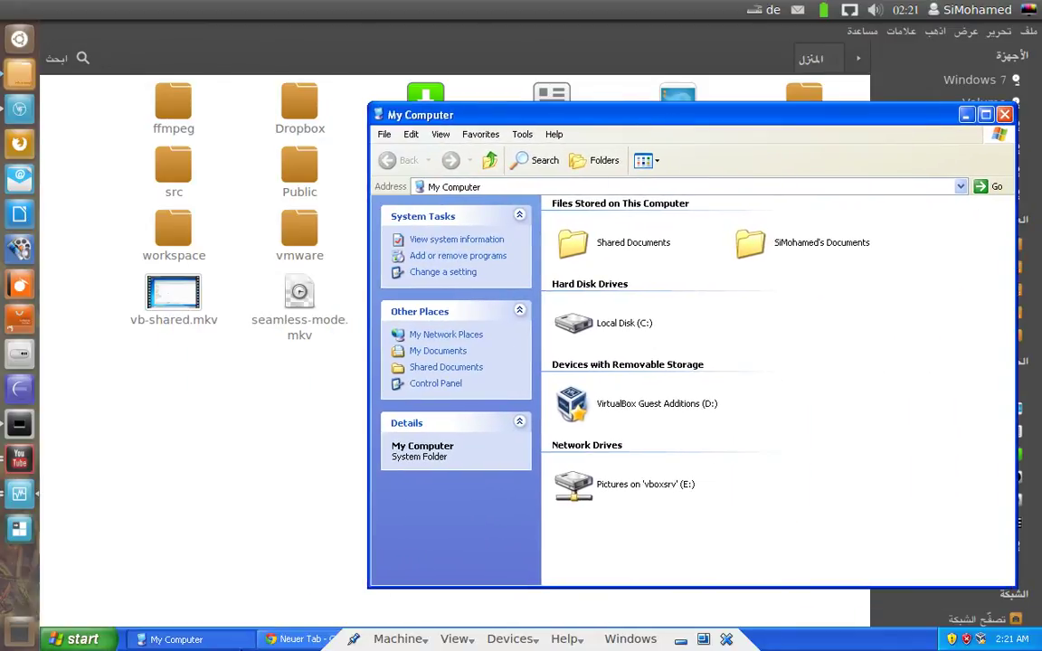
# - Minimize My Computer and restore the guest's Chrome window, repositioning it over the host's home folder
pyautogui.click(181, 640)
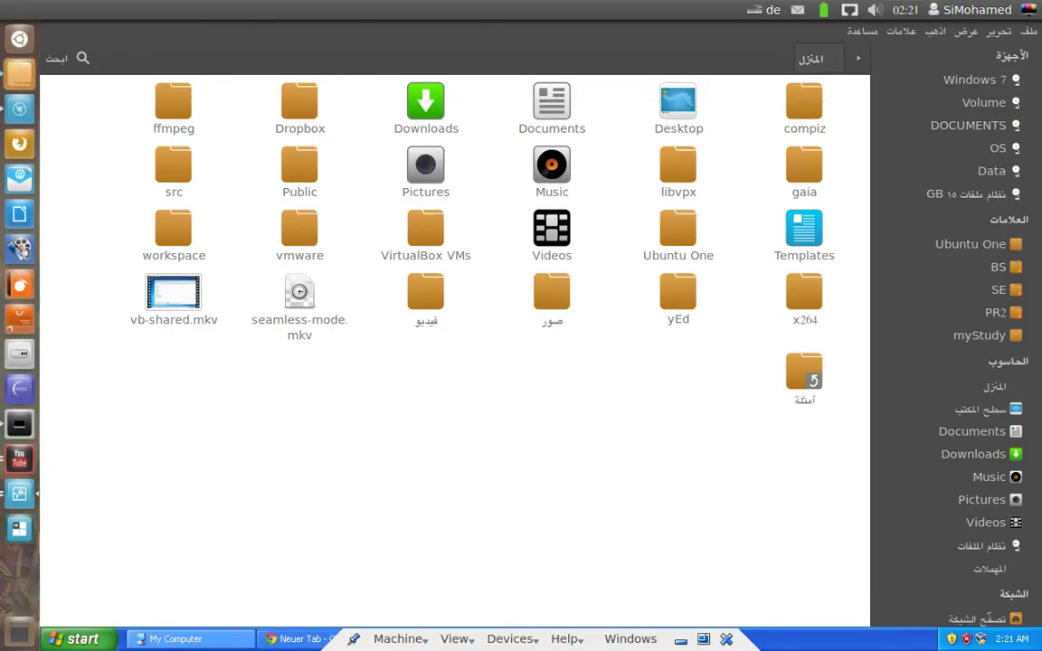
pyautogui.click(294, 640)
pyautogui.moveTo(663, 102)
pyautogui.mouseDown()
pyautogui.moveTo(642, 103)
pyautogui.moveTo(672, 119)
pyautogui.mouseUp()
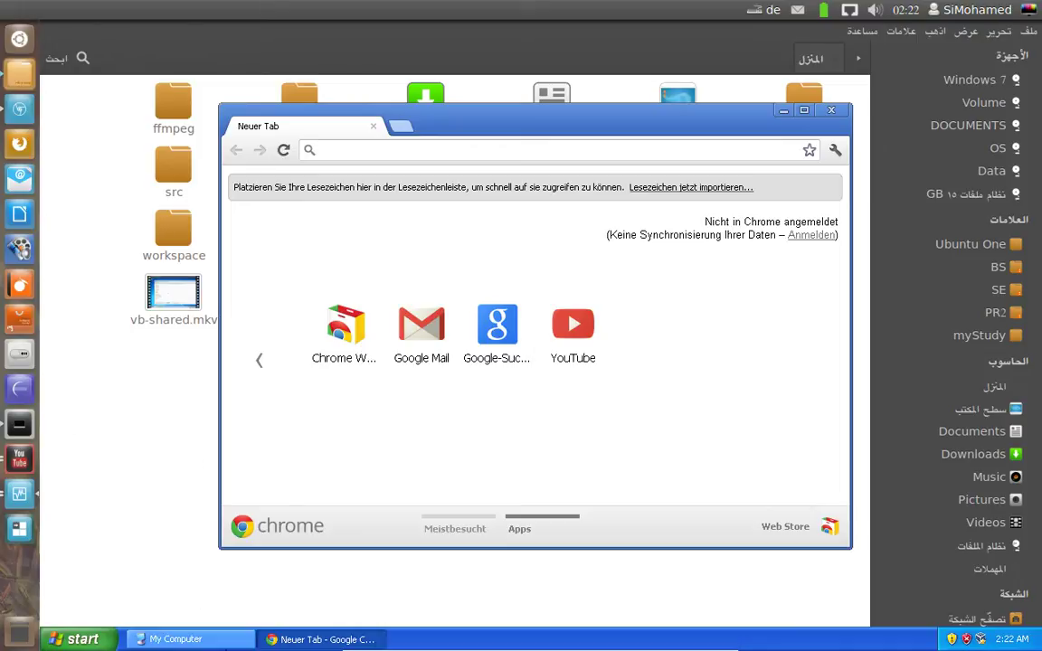
pyautogui.click(263, 648)
pyautogui.click(263, 648)
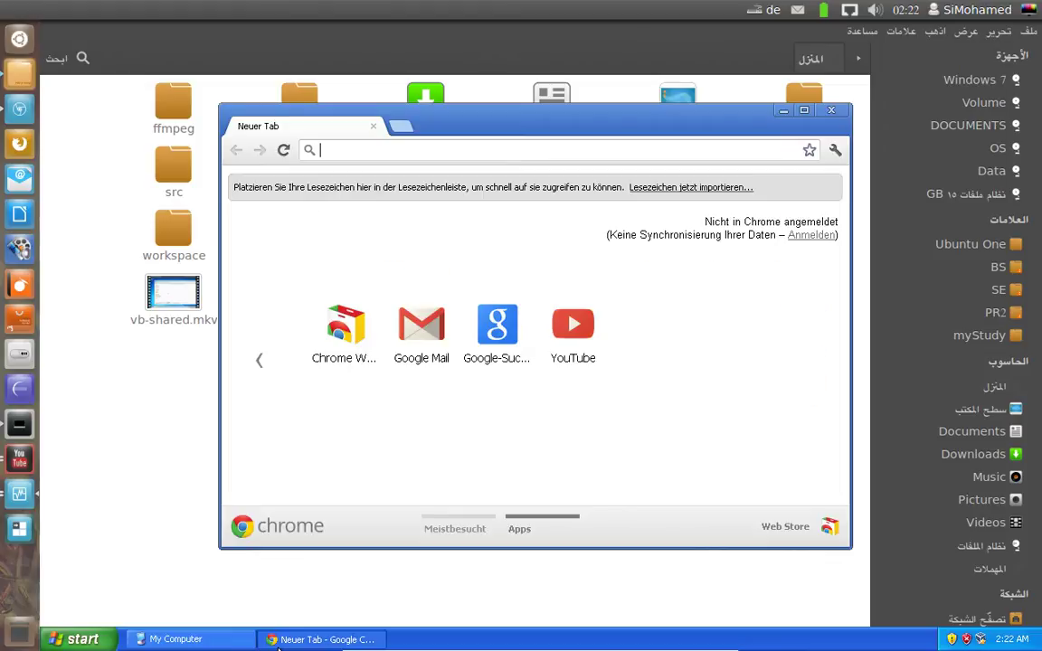
pyautogui.moveTo(554, 122); pyautogui.dragTo(561, 117)
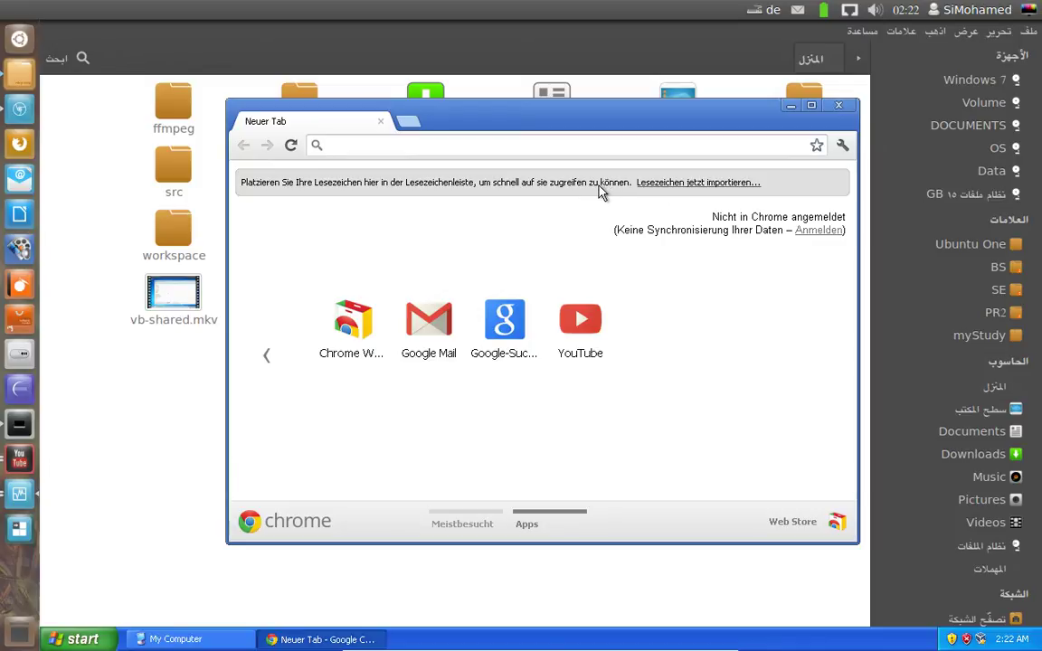
# - Open the guest's My Music folder alongside the Chrome window
pyautogui.click(169, 640)
pyautogui.click(169, 640)
pyautogui.click(83, 639)
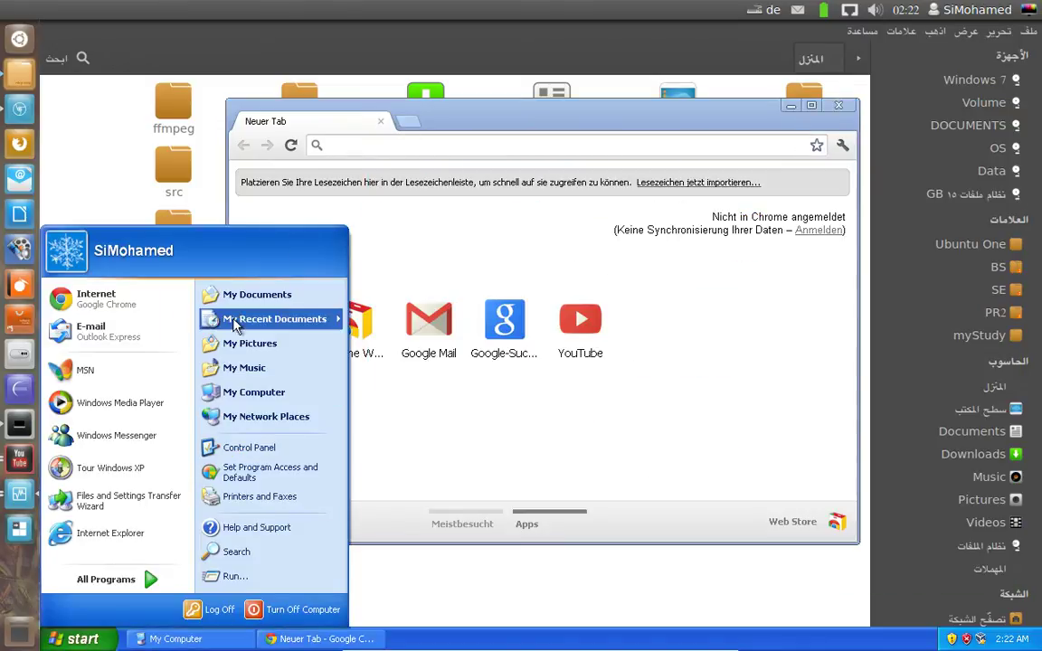
pyautogui.click(238, 367)
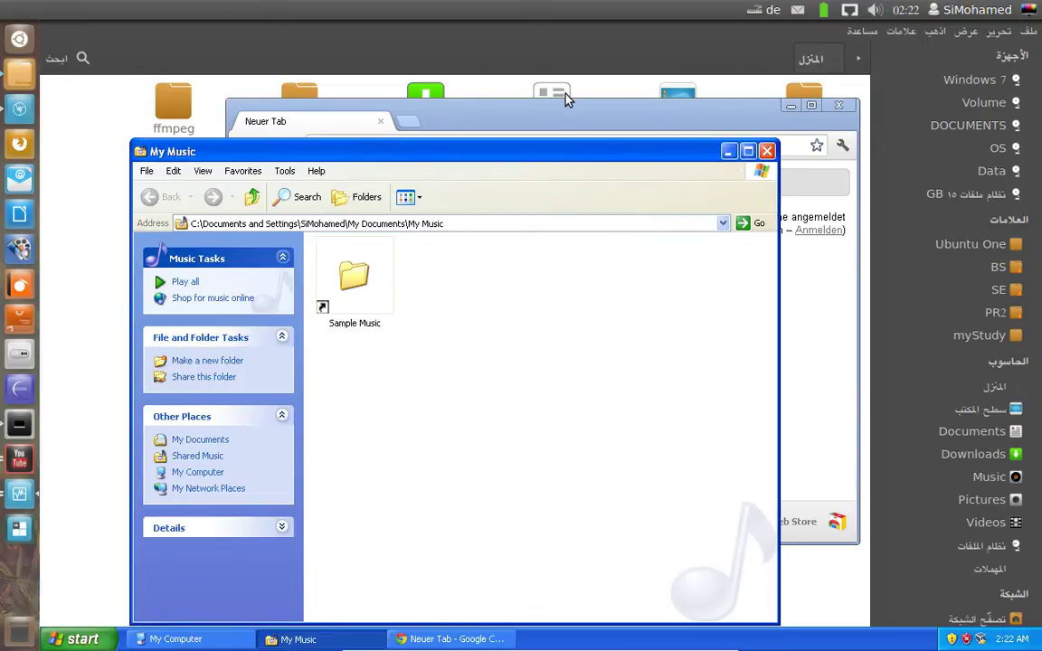
# - Bring the host's home folder window to the front and minimize it
pyautogui.click(601, 86)
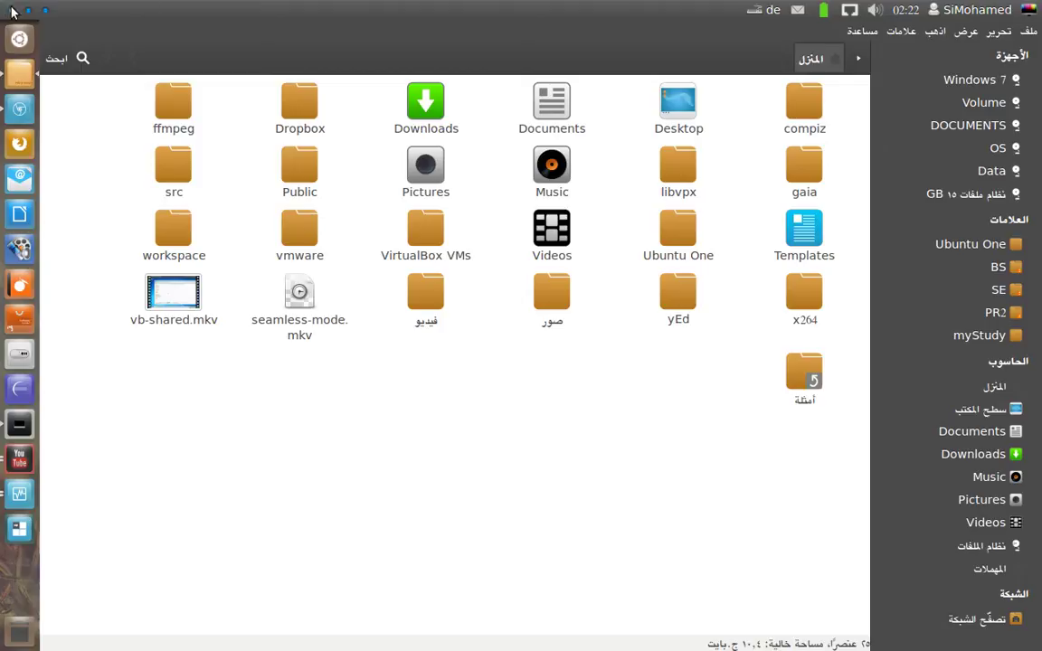
pyautogui.click(31, 11)
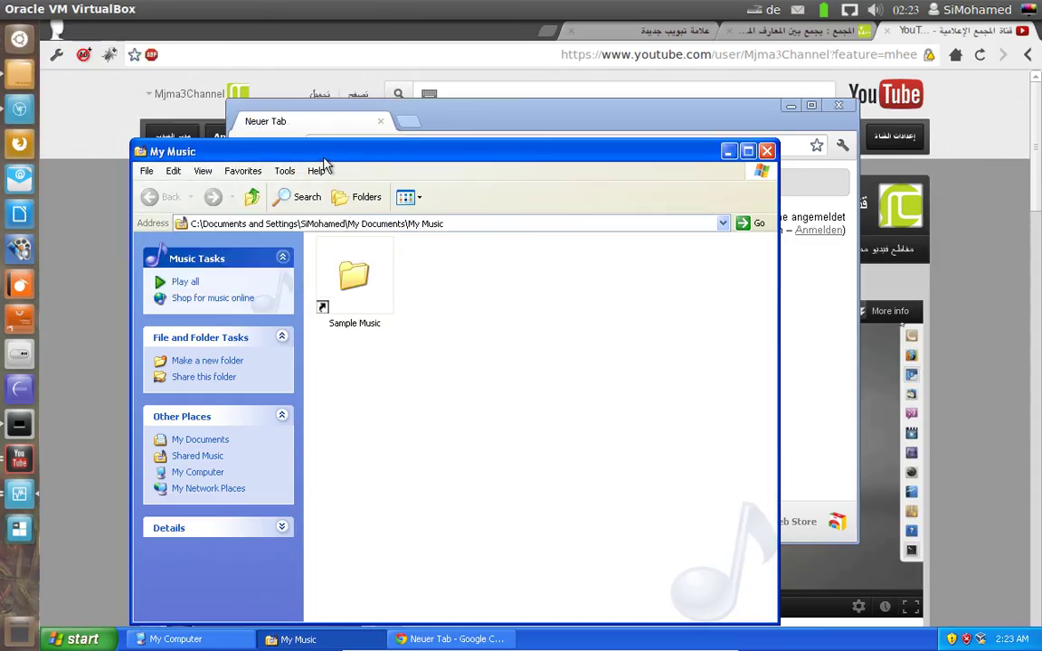
# - Switch the Windows XP guest out of Seamless Mode and back to its normal window
pyautogui.moveTo(452, 646)
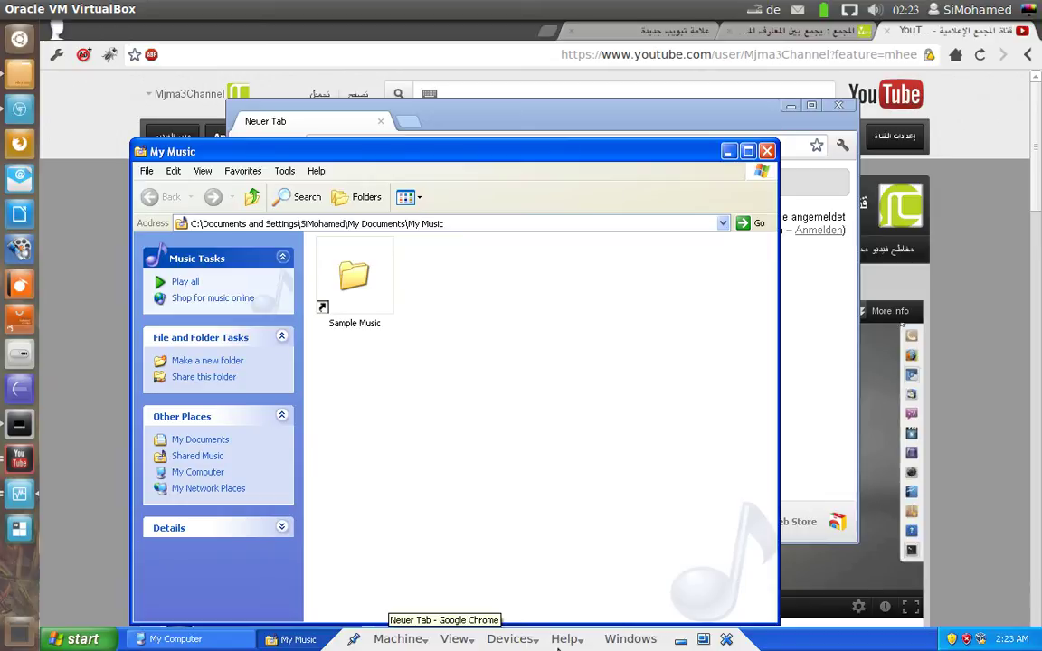
pyautogui.click(532, 640)
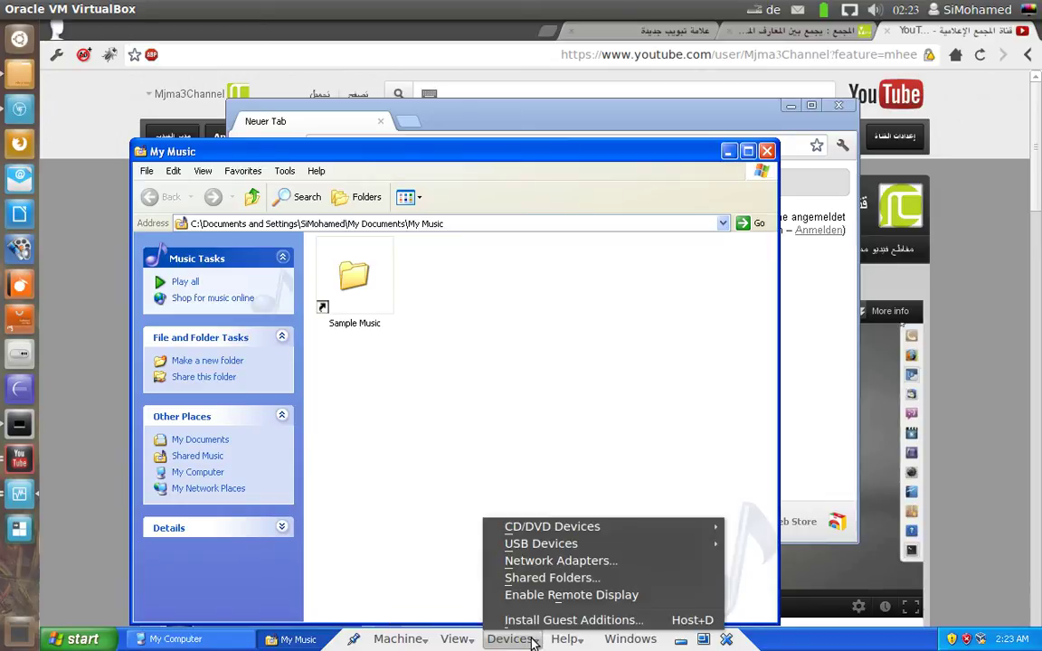
pyautogui.click(469, 642)
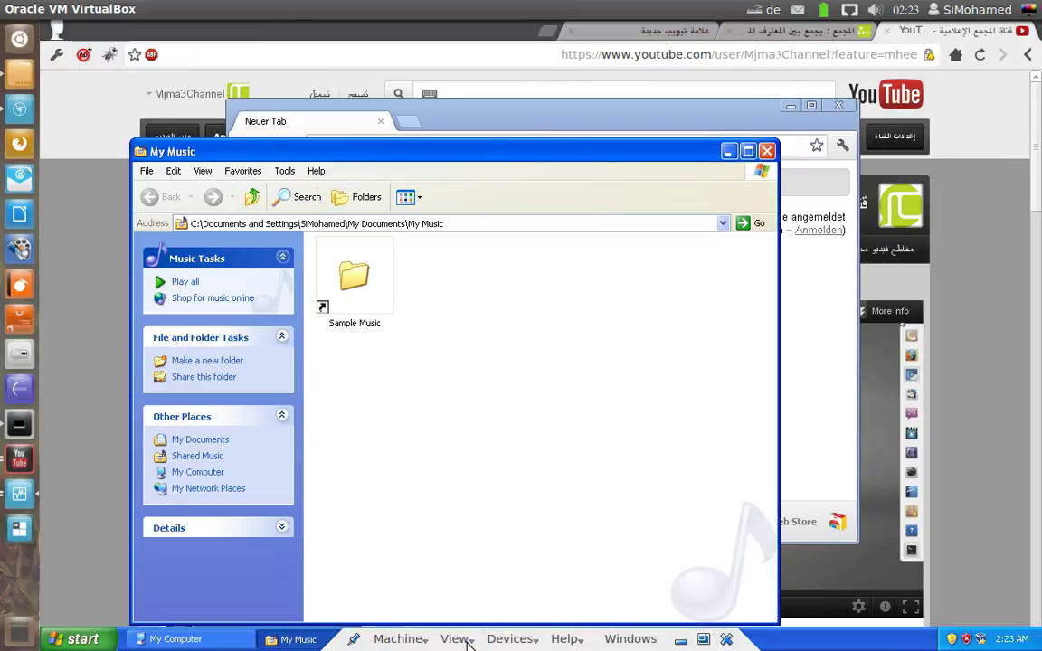
pyautogui.click(469, 642)
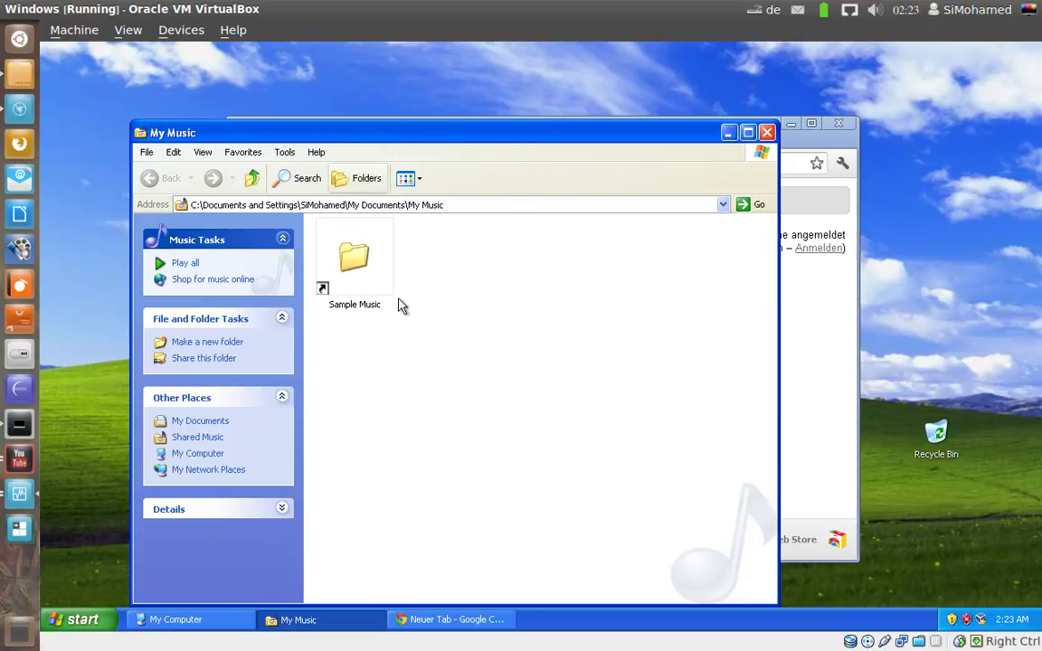
# - Minimize the guest's My Music folder and shift the Chrome window slightly on the guest desktop
pyautogui.click(355, 617)
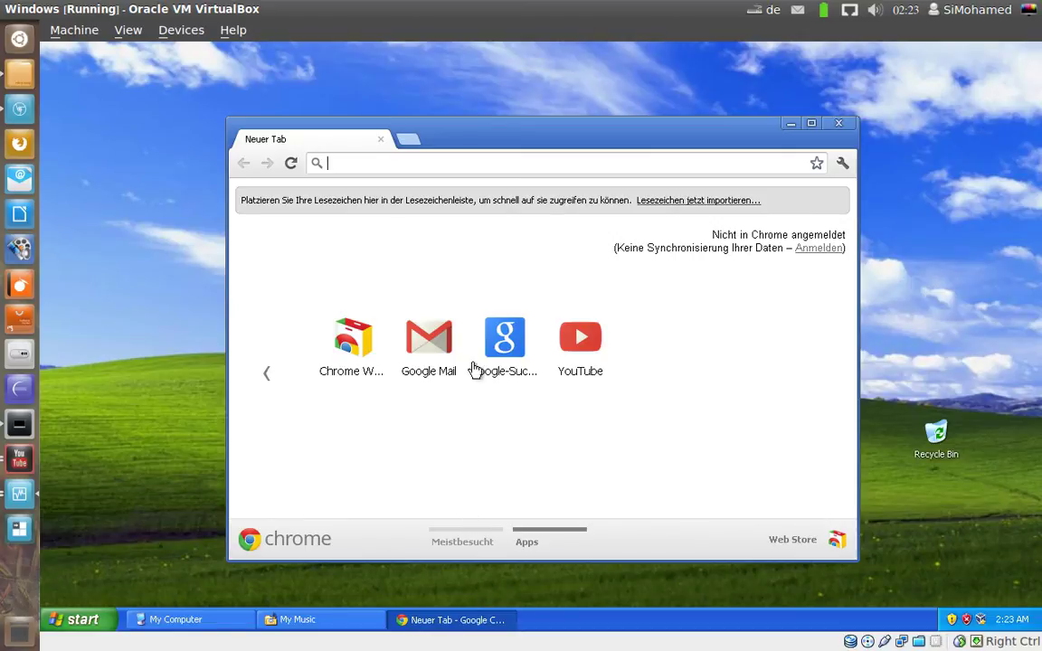
pyautogui.moveTo(575, 142)
pyautogui.mouseDown()
pyautogui.moveTo(561, 139)
pyautogui.moveTo(586, 131)
pyautogui.mouseUp()
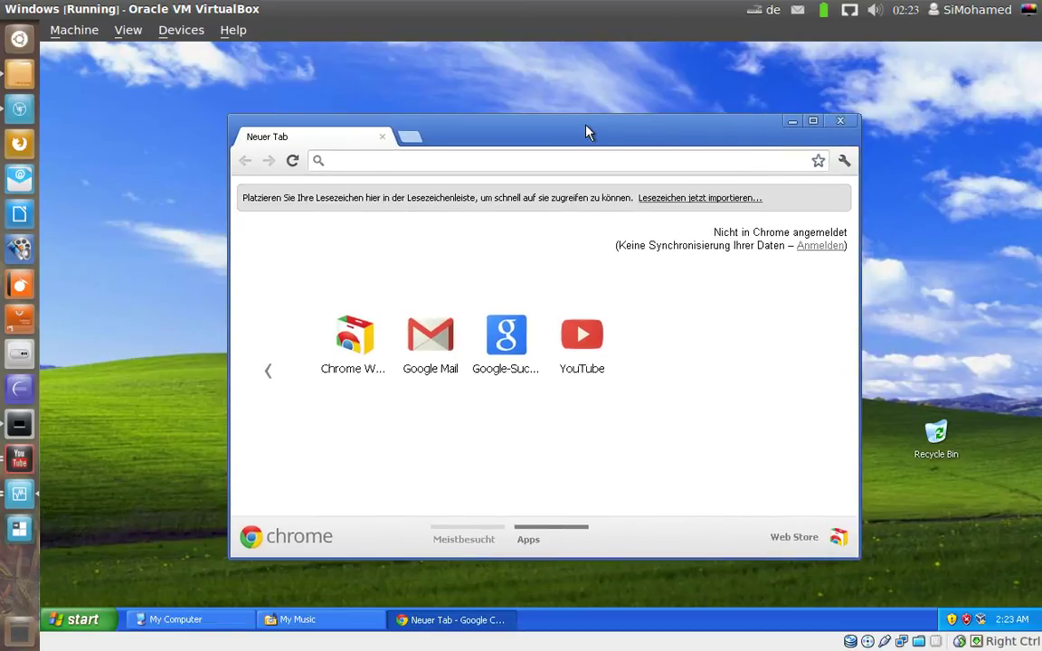
# - Switch the guest display to Scale Mode and confirm the change
pyautogui.click(126, 31)
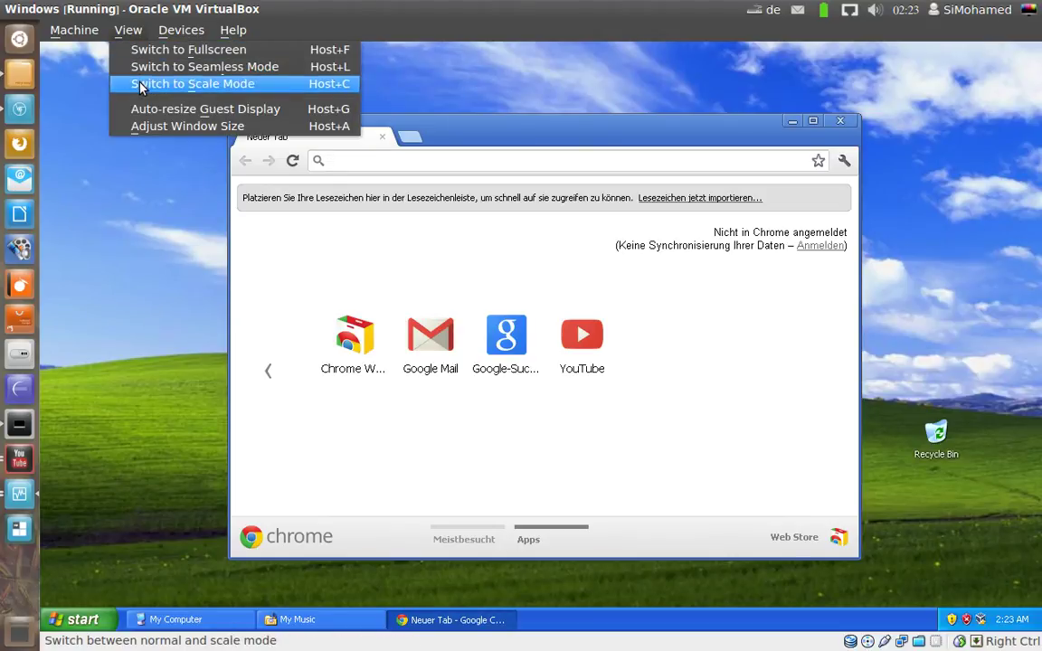
pyautogui.click(340, 87)
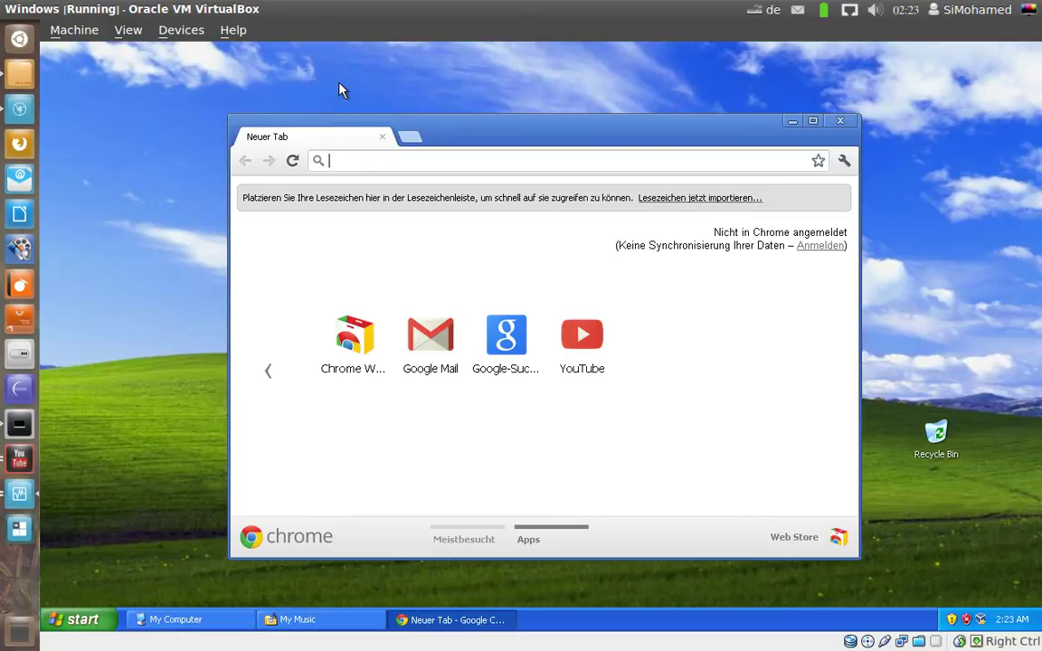
pyautogui.click(579, 453)
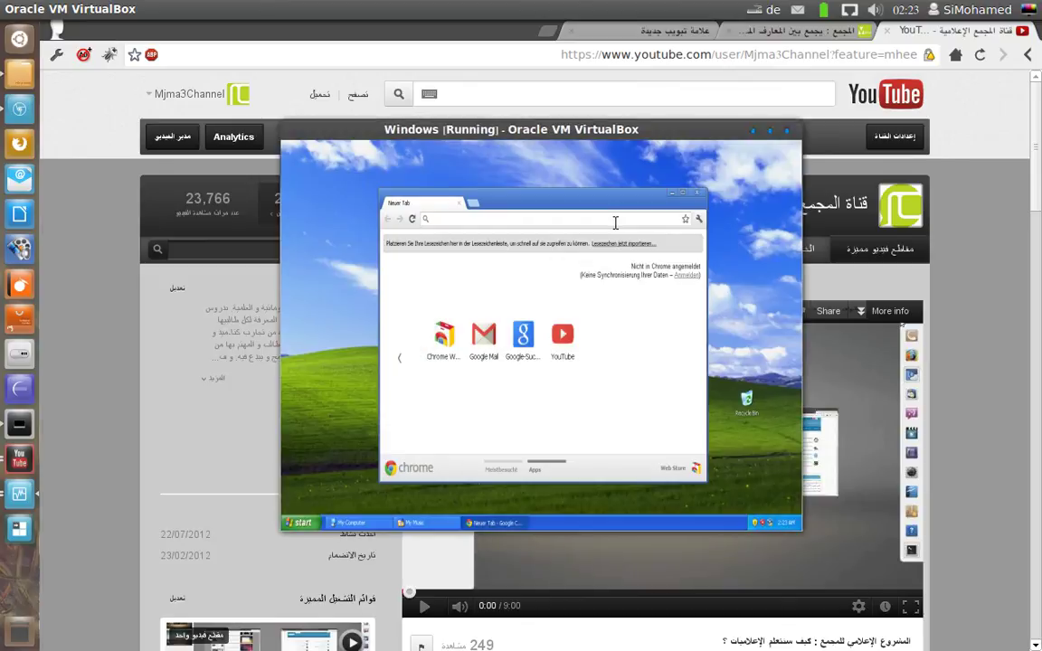
# - Move the scaled guest window over the host's YouTube page and maximize it
pyautogui.moveTo(555, 130)
pyautogui.mouseDown()
pyautogui.moveTo(507, 121)
pyautogui.moveTo(558, 128)
pyautogui.mouseUp()
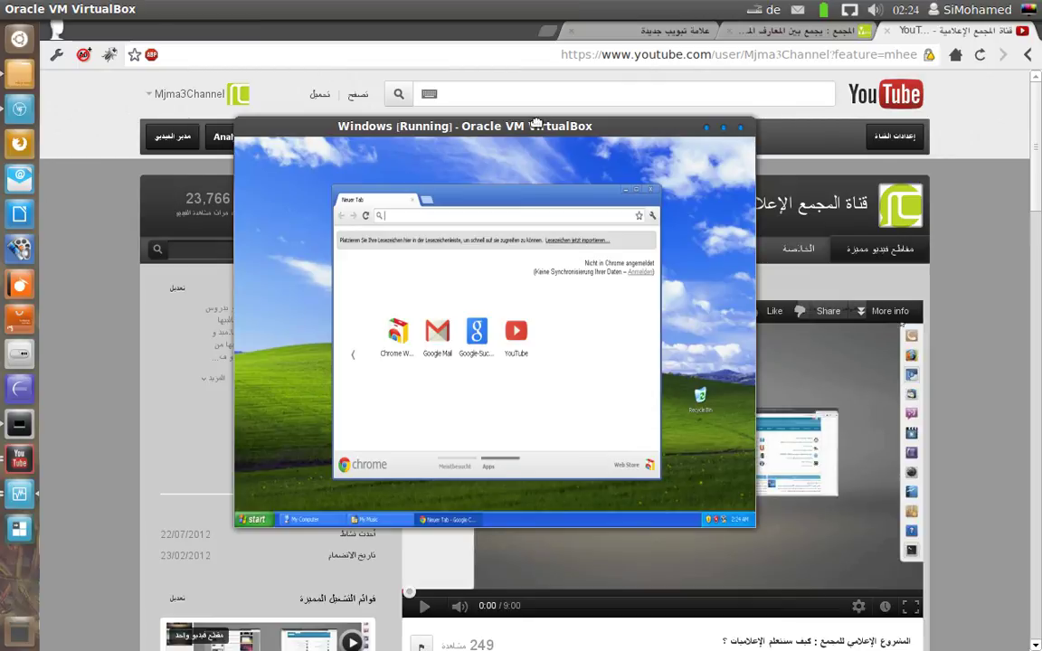
pyautogui.doubleClick(539, 126)
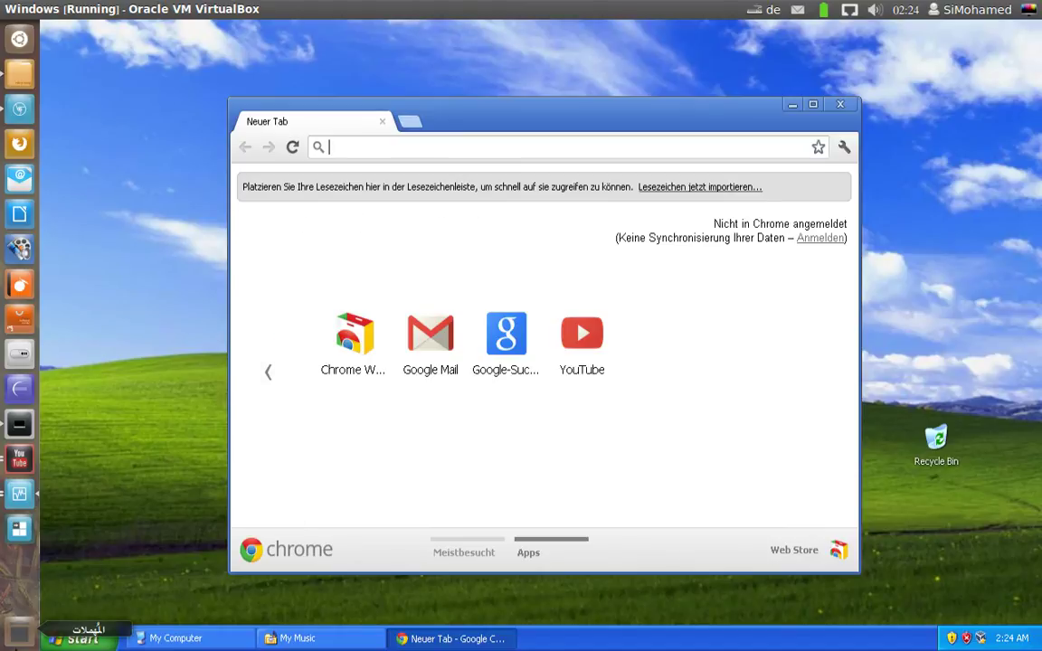
# - Open the guest's My Computer and position its window over the Chrome window
pyautogui.click(77, 638)
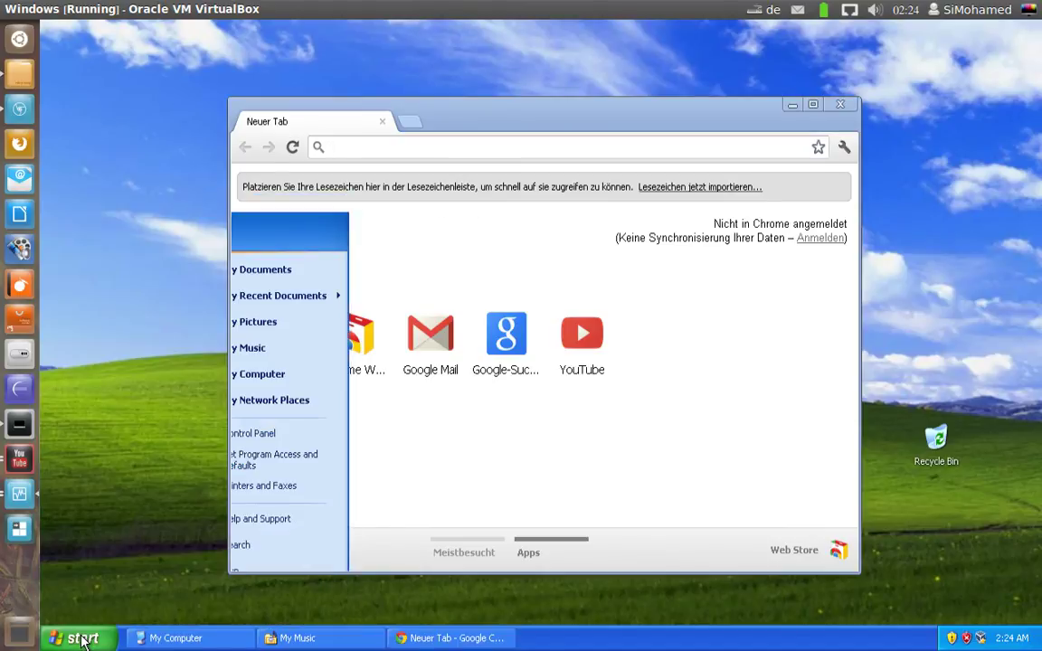
pyautogui.click(279, 372)
pyautogui.moveTo(752, 120); pyautogui.dragTo(630, 74)
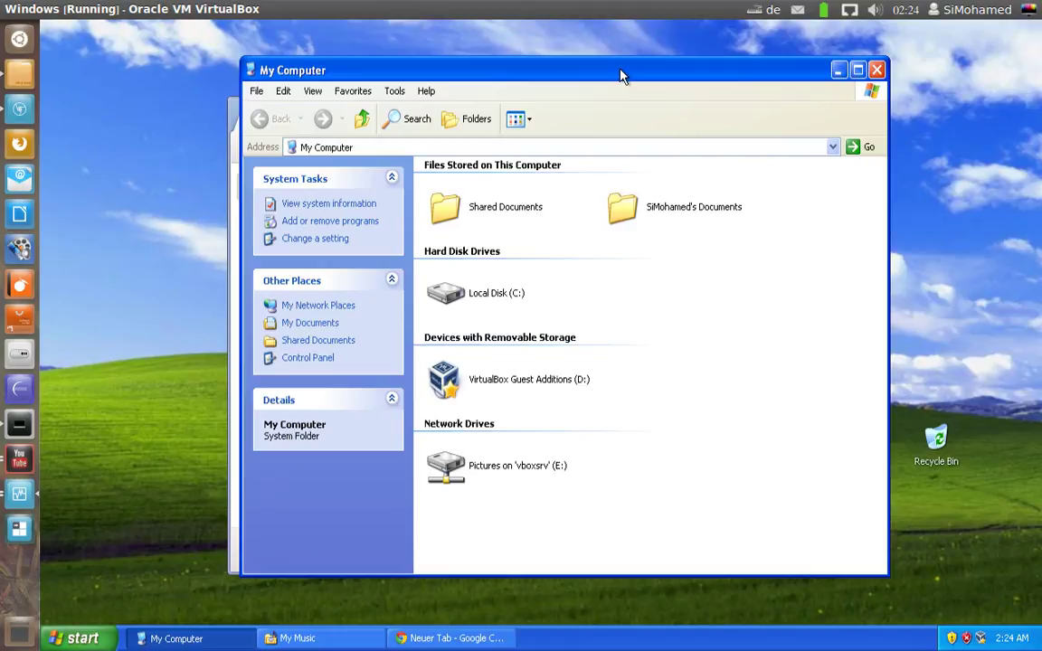
pyautogui.moveTo(619, 79); pyautogui.dragTo(592, 75)
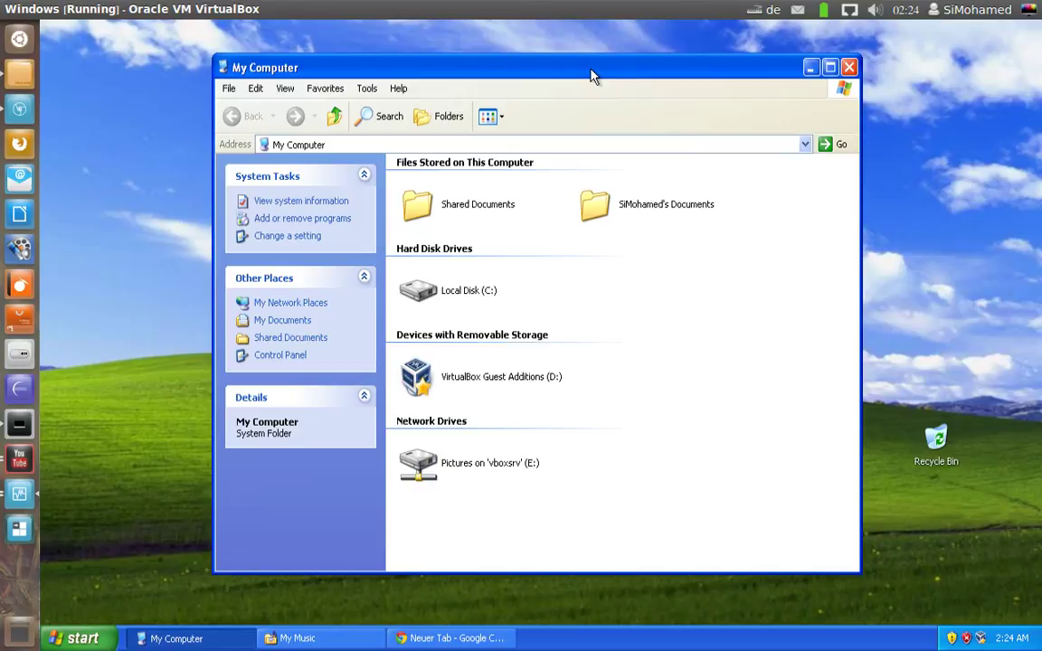
# - Switch to the host's YouTube page, then return to the guest and restore its normal view from Scale Mode
pyautogui.hotkey('alt', 'Tab')
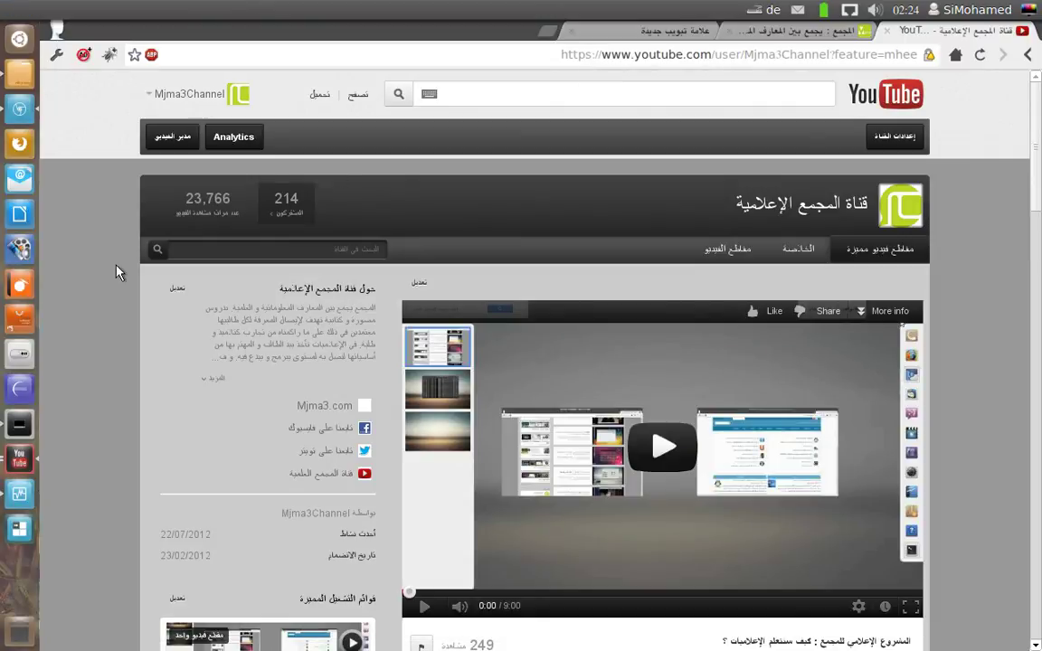
pyautogui.hotkey('alt', 'Tab')
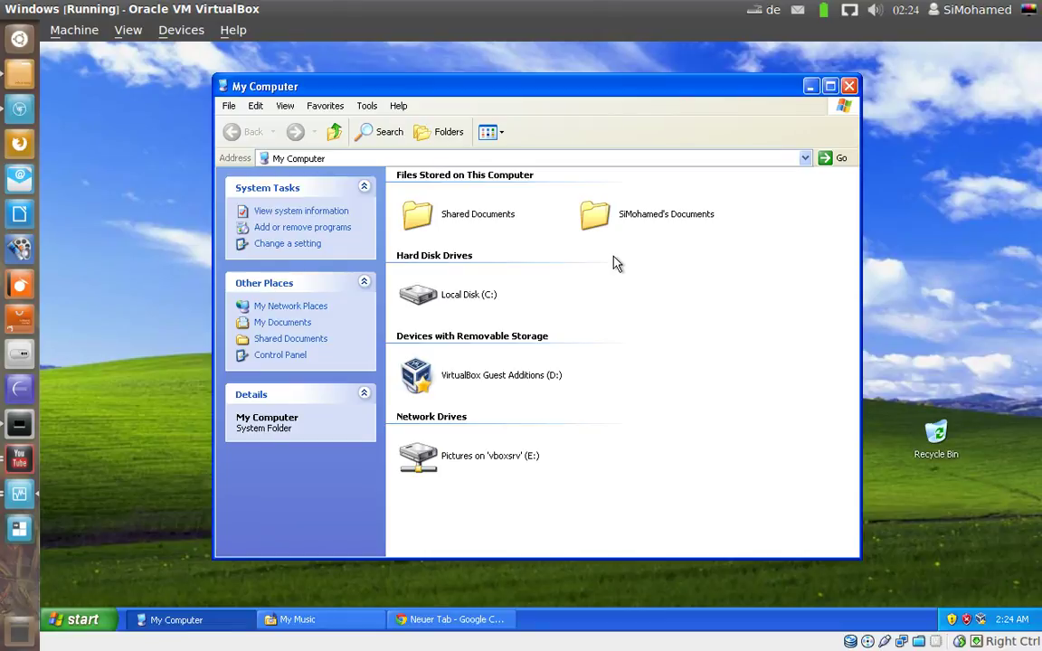
pyautogui.click(181, 31)
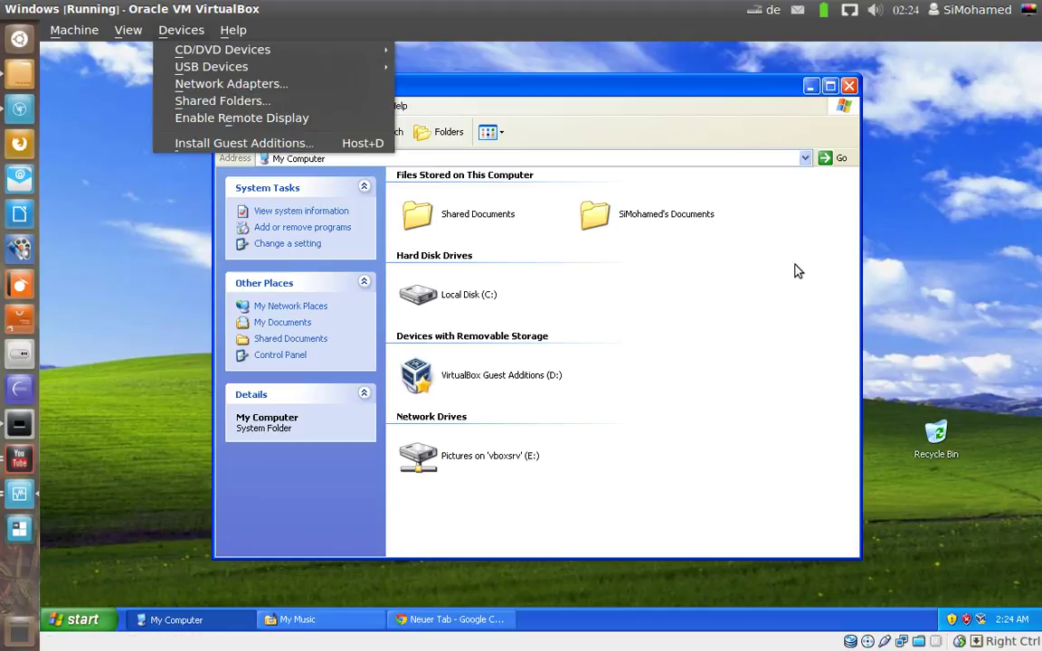
pyautogui.click(726, 277)
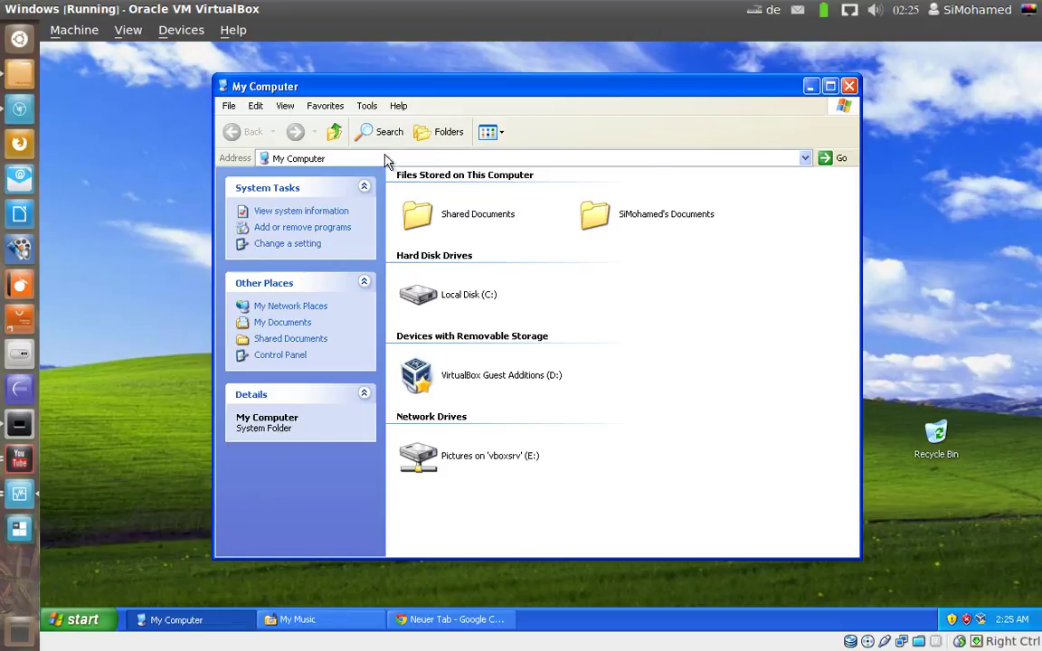
# - Minimize the guest and host browser windows and bring up the host's running terminal
pyautogui.click(28, 10)
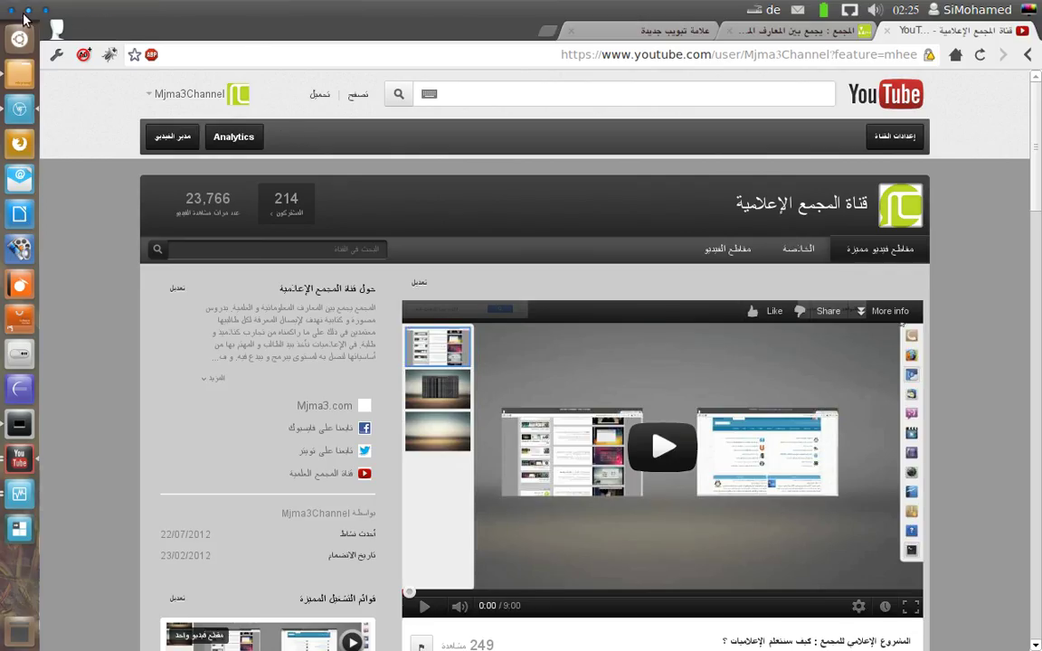
pyautogui.click(28, 10)
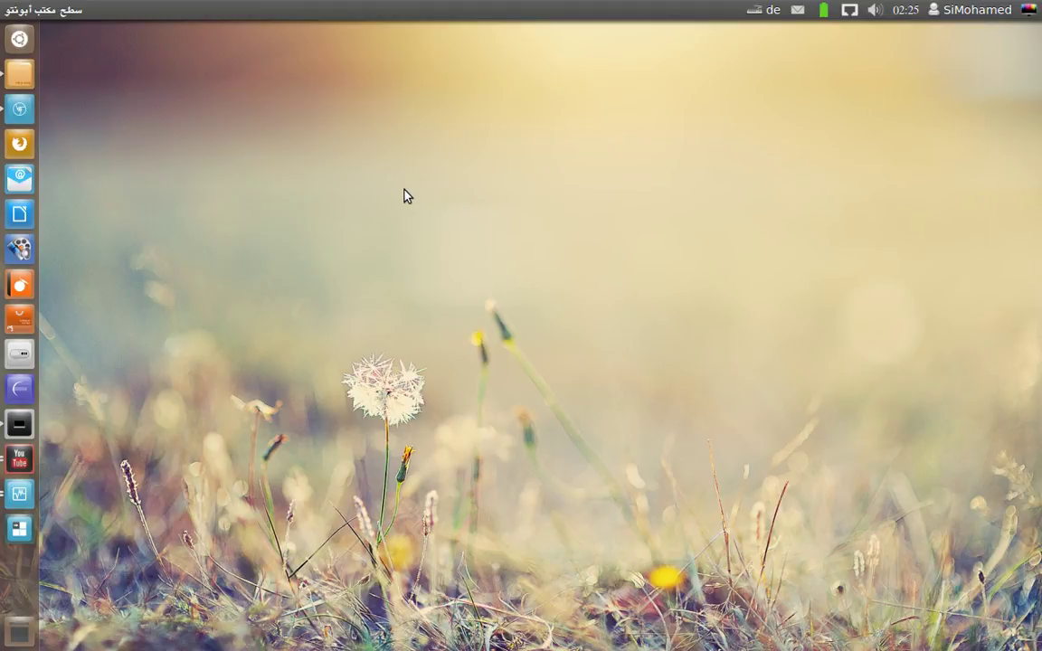
pyautogui.click(19, 424)
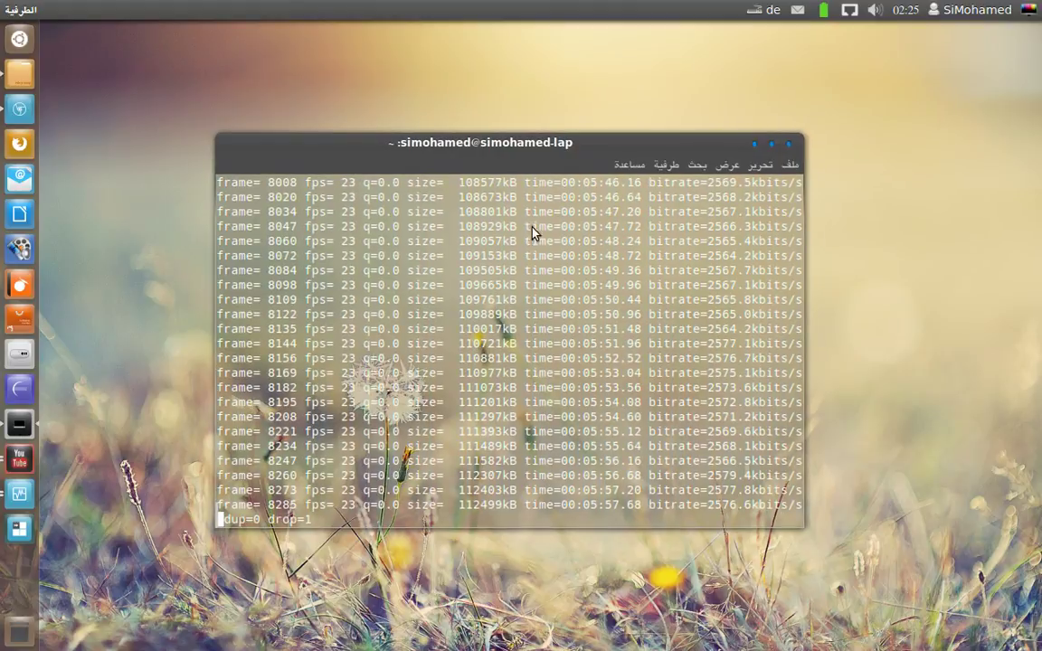